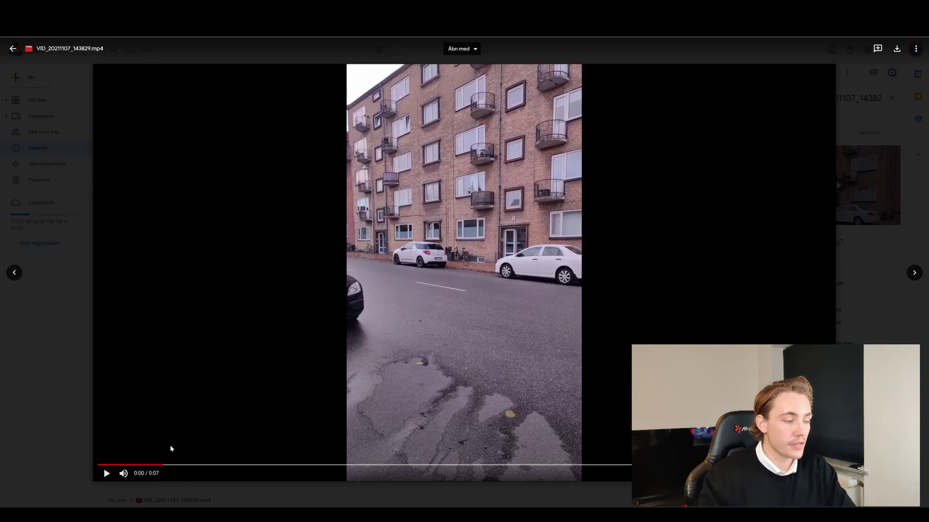
- Play the street video VID_20211107_143829.mp4 to review the source footage
{"action": "left_click", "coordinate": [104, 465]}
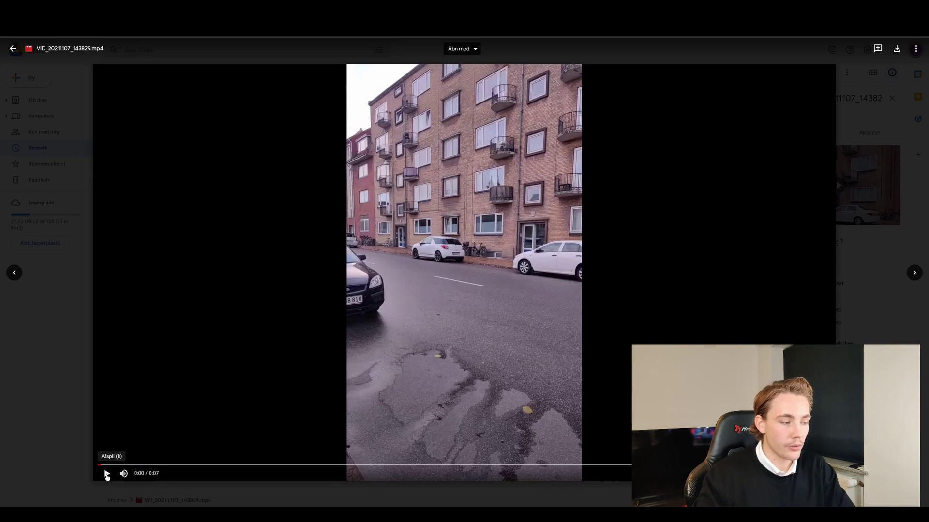
{"action": "left_click", "coordinate": [107, 474]}
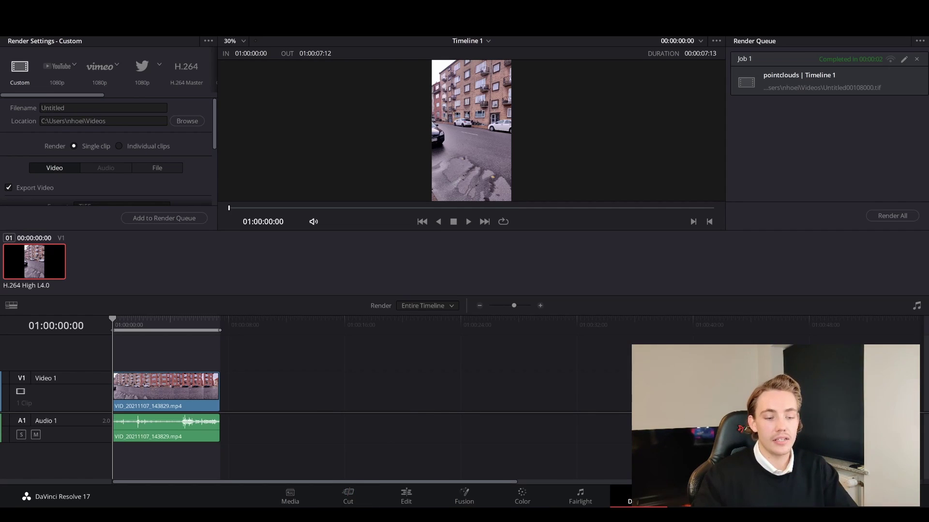
- In DaVinci Resolve's render settings, choose TIFF as the video export format
{"action": "scroll", "coordinate": [105, 133], "scroll_direction": "down", "scroll_amount": 3}
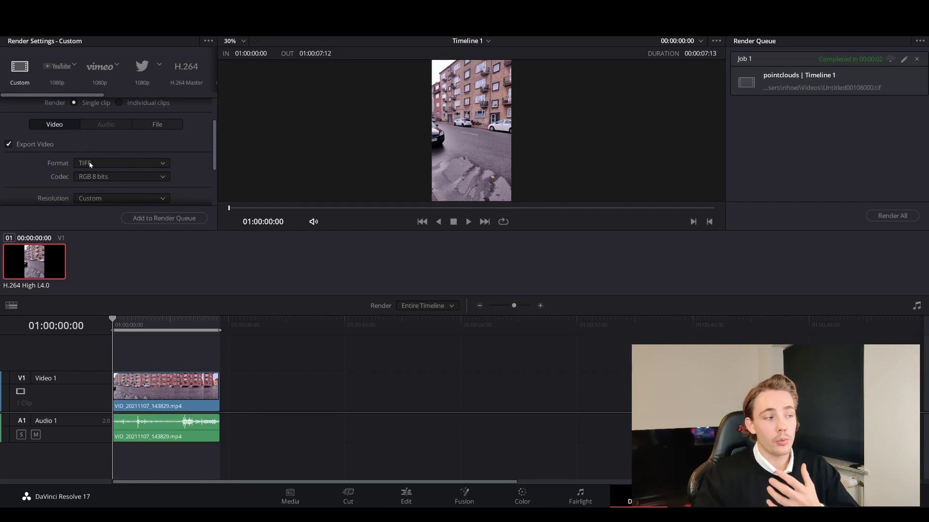
{"action": "left_click", "coordinate": [97, 163]}
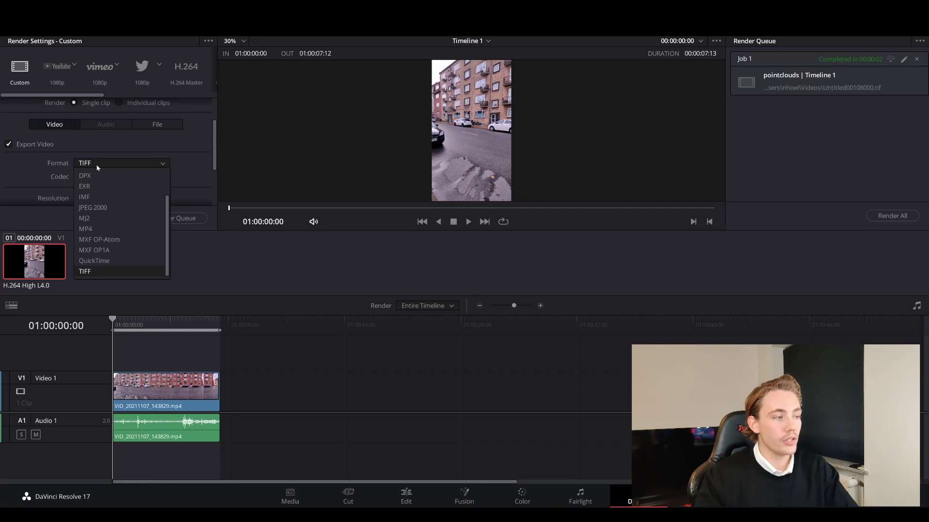
{"action": "left_click", "coordinate": [92, 271]}
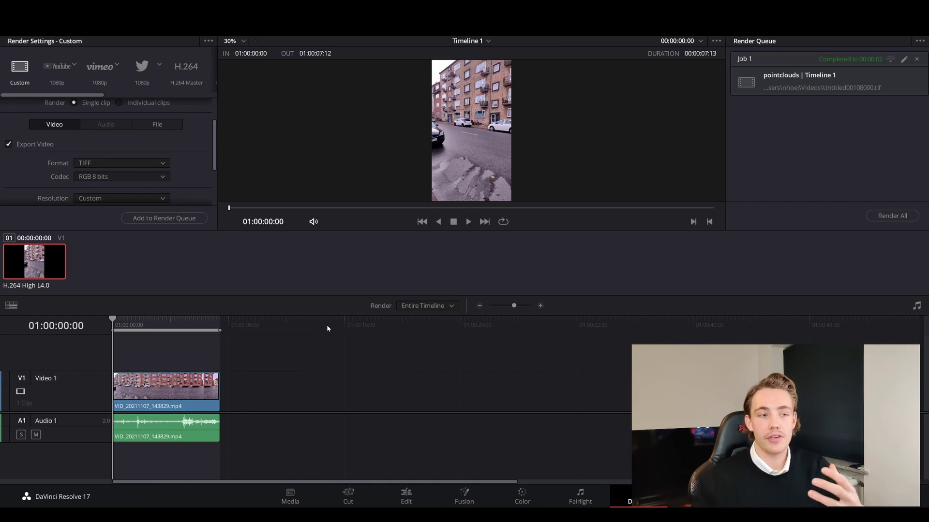
- Switch to File Explorer and look through the exported frame images in the buildings folder
{"action": "key", "text": "alt+Tab"}
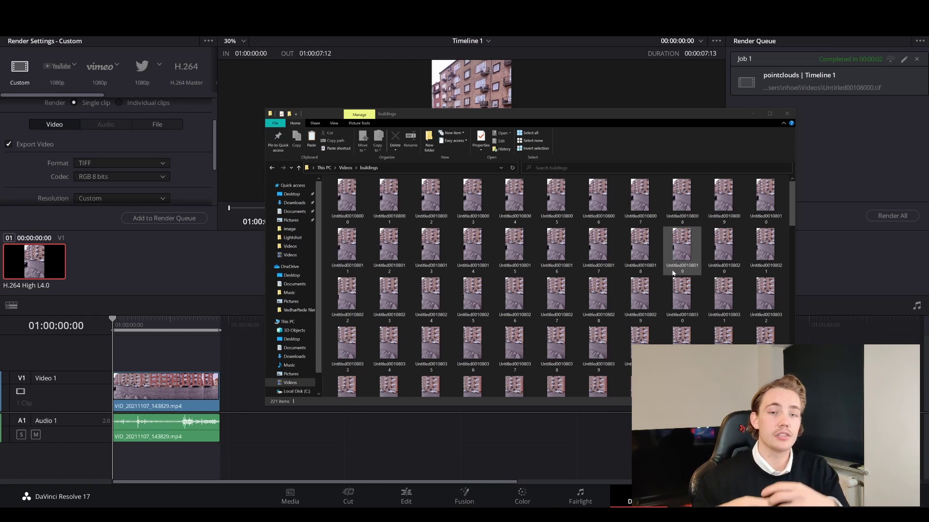
{"action": "scroll", "coordinate": [682, 295], "scroll_direction": "down", "scroll_amount": 5}
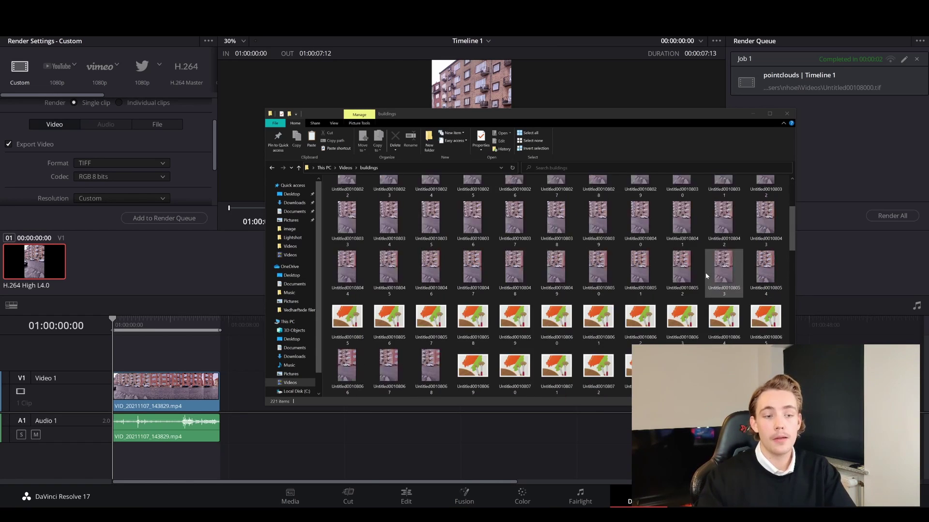
{"action": "scroll", "coordinate": [707, 275], "scroll_direction": "down", "scroll_amount": 5}
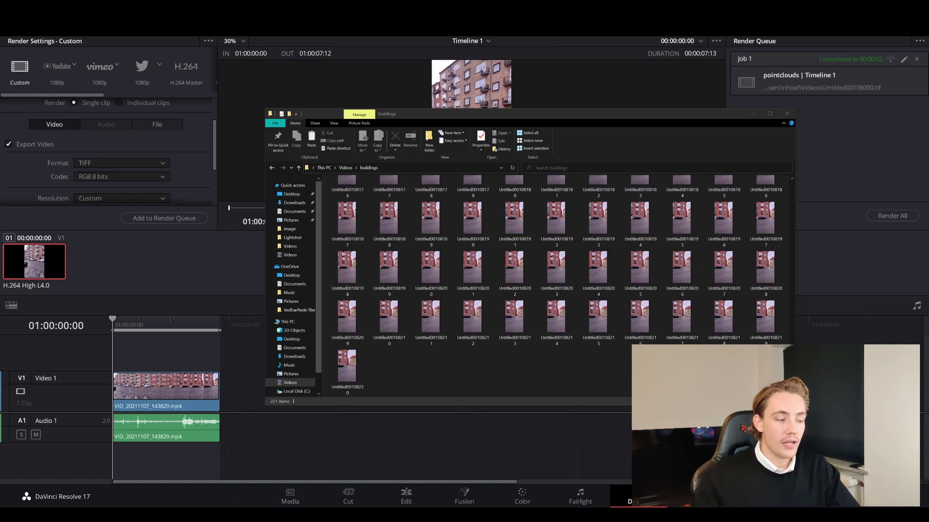
- Switch to the browser, check the "mov to tiff converter" search results, and open Agisoft's downloads page
{"action": "left_click", "coordinate": [224, 484]}
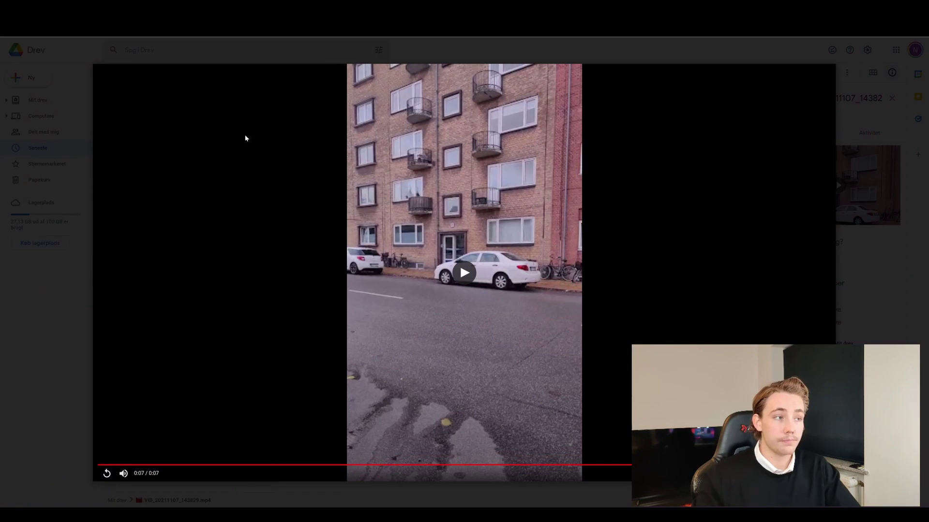
{"action": "key", "text": "ctrl+Tab"}
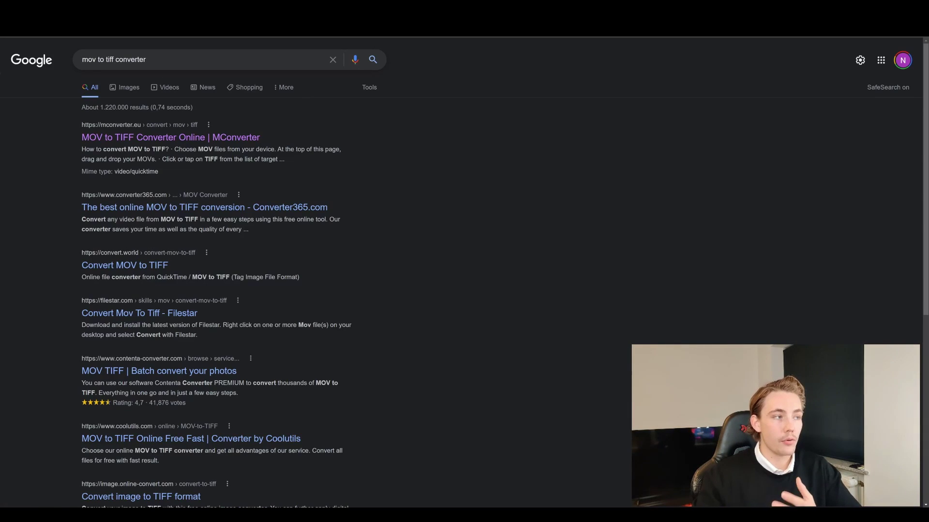
{"action": "left_click", "coordinate": [180, 142]}
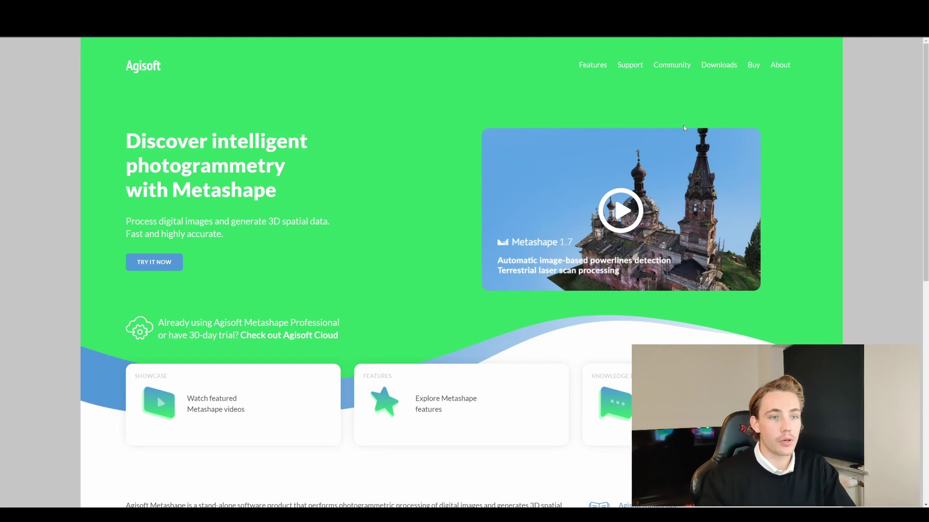
{"action": "left_click", "coordinate": [717, 66]}
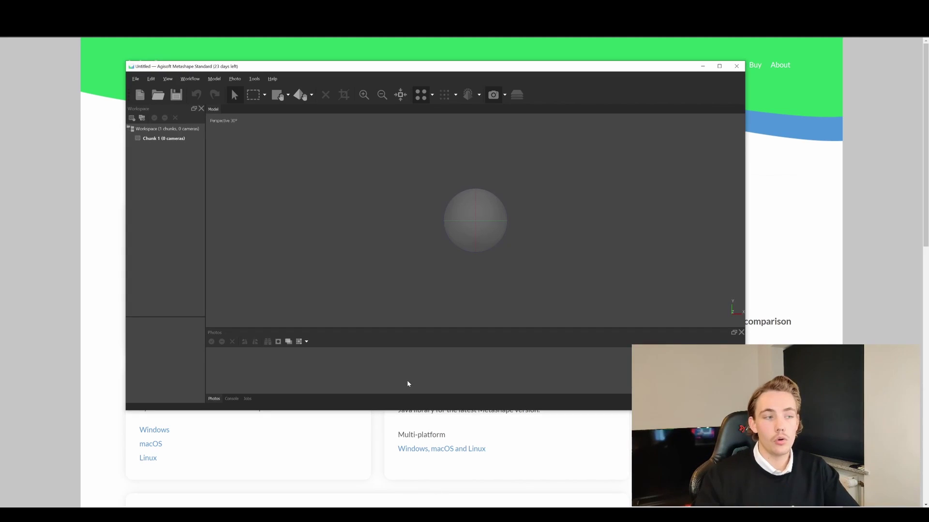
- In Agisoft Metashape, add all photos from the Videos > buildings folder to the chunk
{"action": "left_click_drag", "start_coordinate": [211, 68], "coordinate": [259, 73]}
{"action": "left_click", "coordinate": [240, 84]}
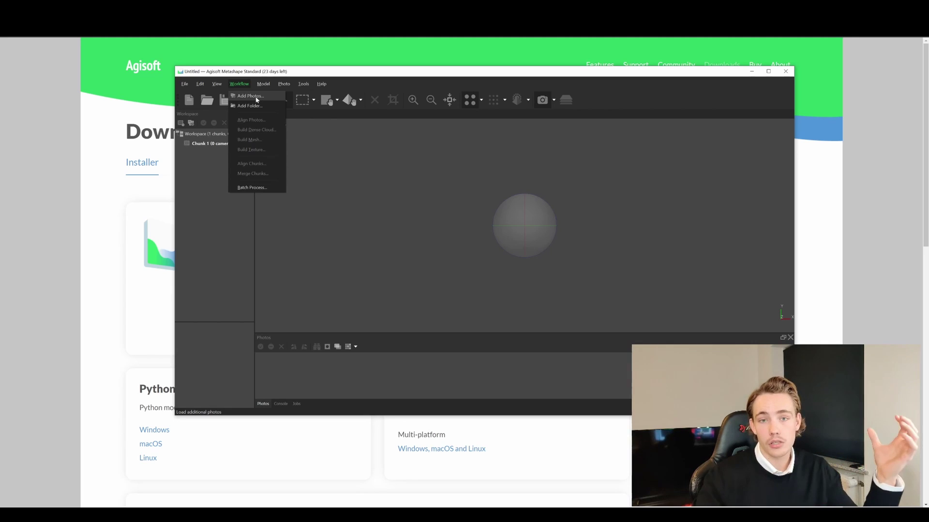
{"action": "left_click", "coordinate": [257, 99]}
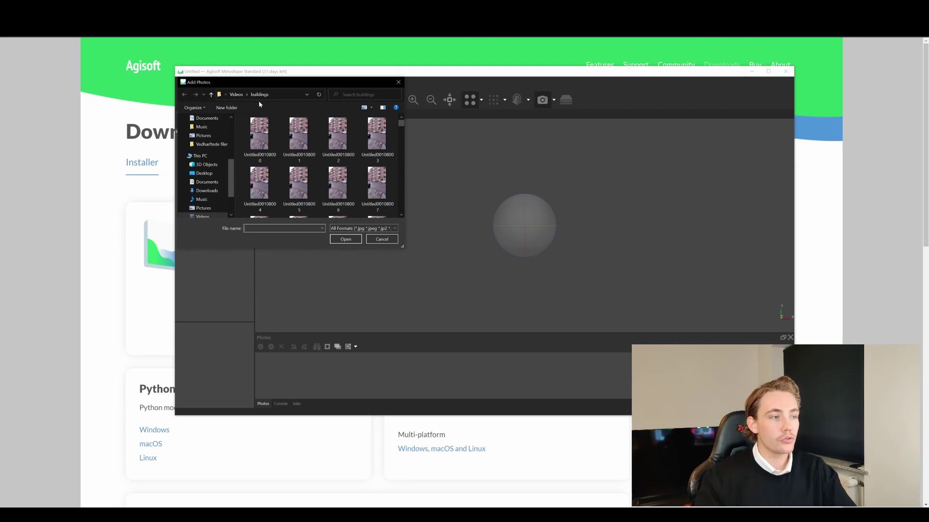
{"action": "left_click", "coordinate": [267, 131]}
{"action": "key", "text": "ctrl+a"}
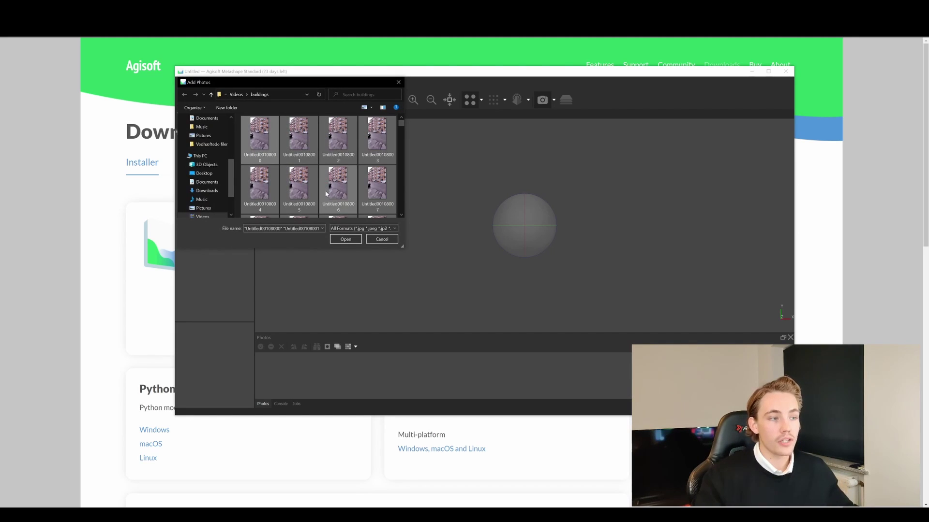
{"action": "left_click", "coordinate": [351, 241]}
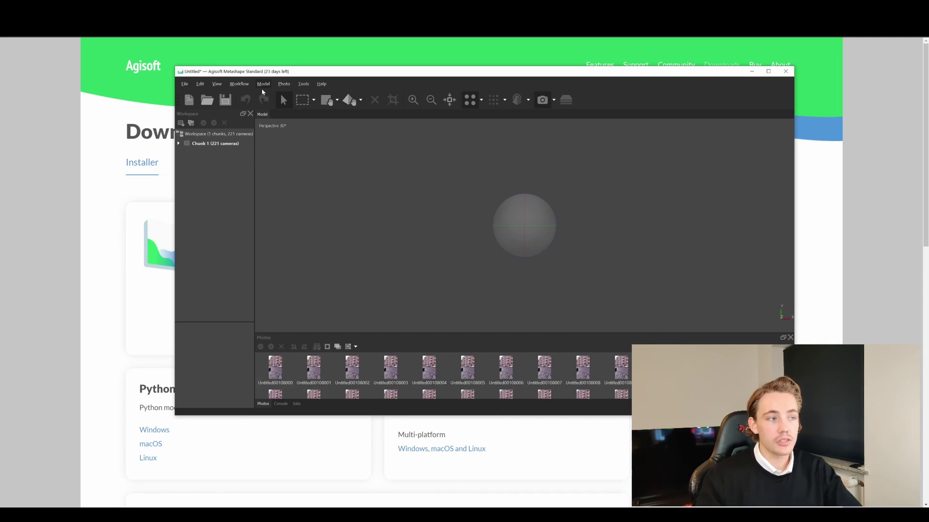
- Align the photos with Medium accuracy, generic preselection and Sequential reference preselection
{"action": "left_click", "coordinate": [240, 84]}
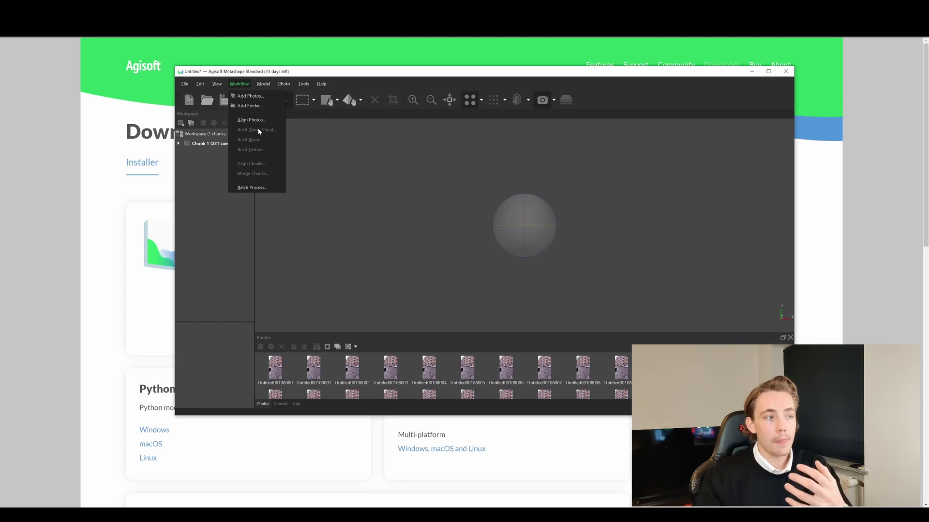
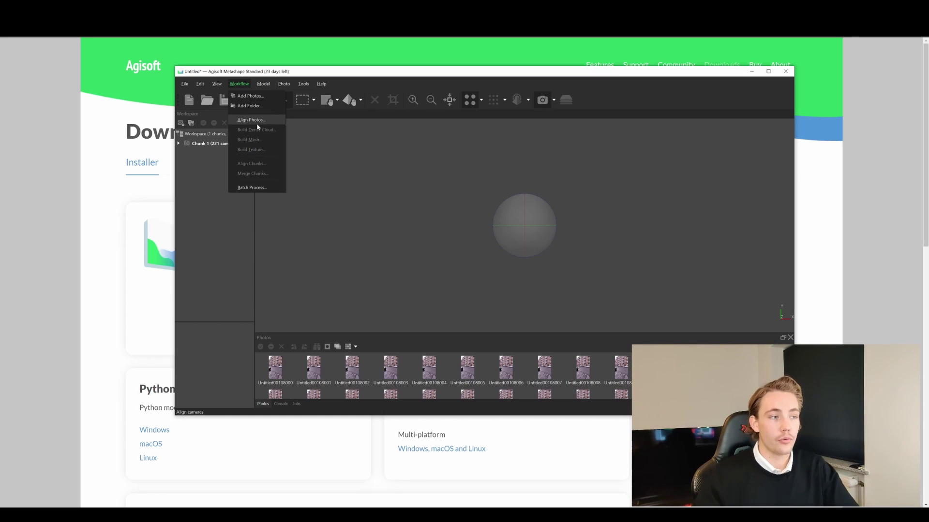
{"action": "left_click", "coordinate": [251, 120]}
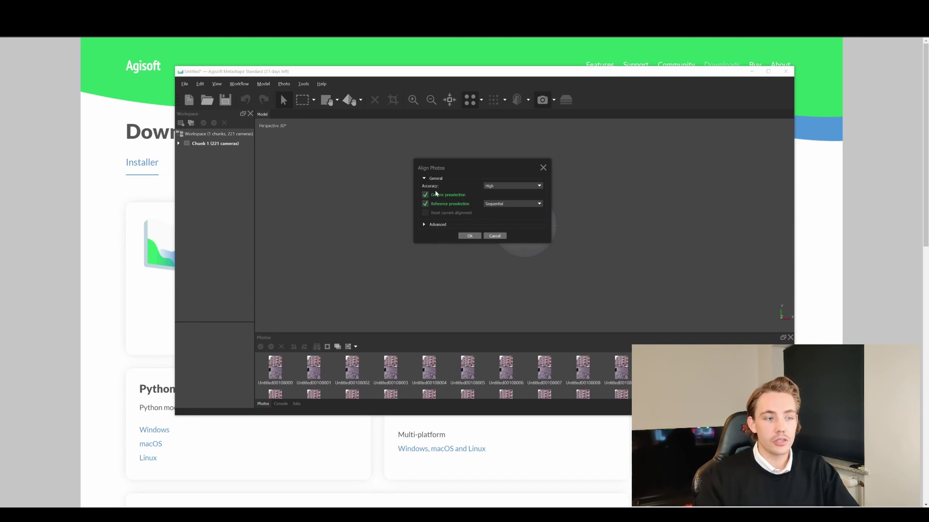
{"action": "left_click", "coordinate": [494, 204]}
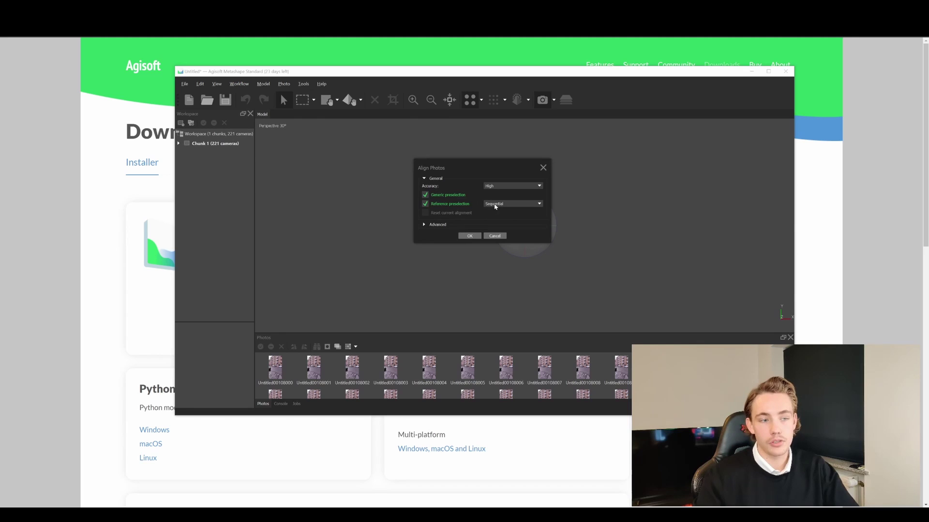
{"action": "left_click", "coordinate": [500, 216]}
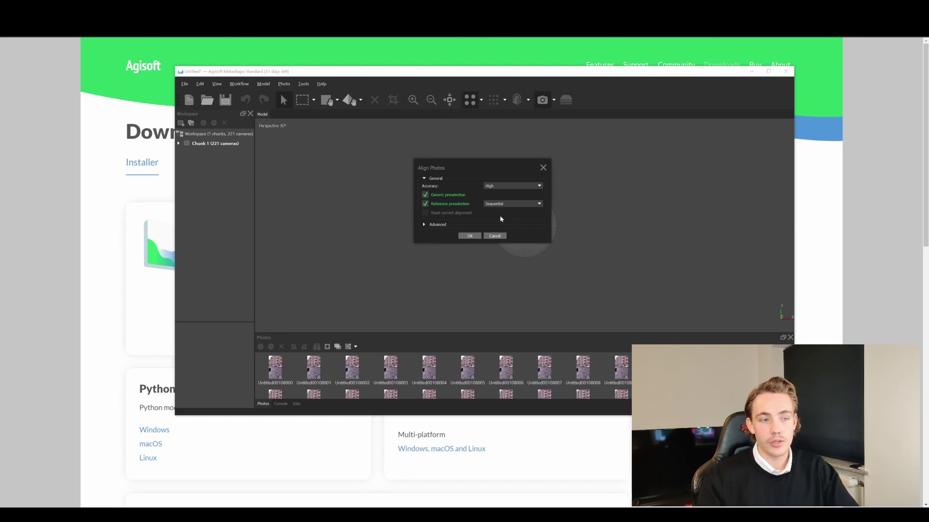
{"action": "left_click", "coordinate": [495, 188]}
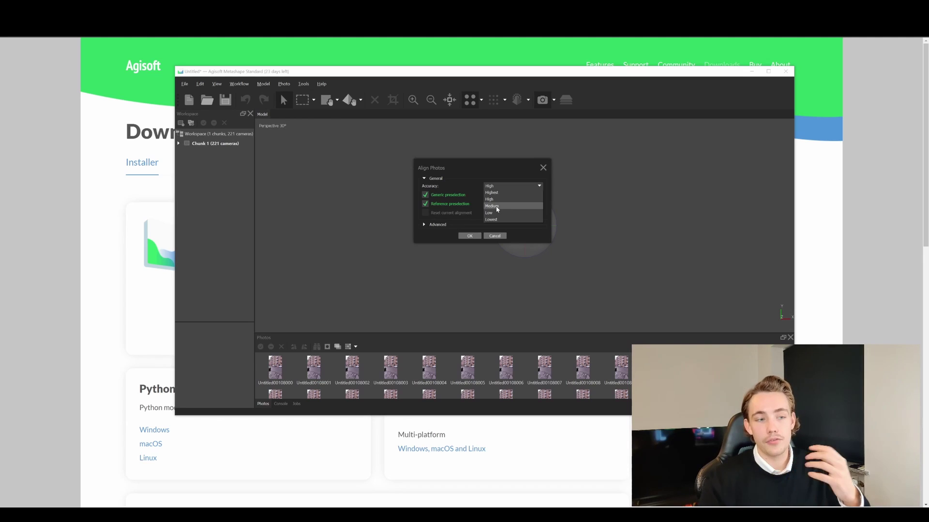
{"action": "left_click", "coordinate": [497, 207]}
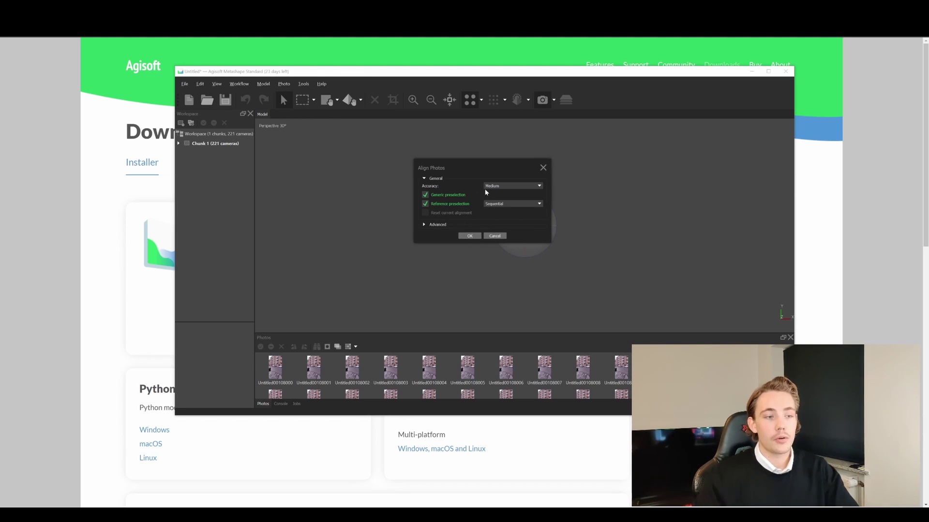
{"action": "left_click", "coordinate": [472, 236]}
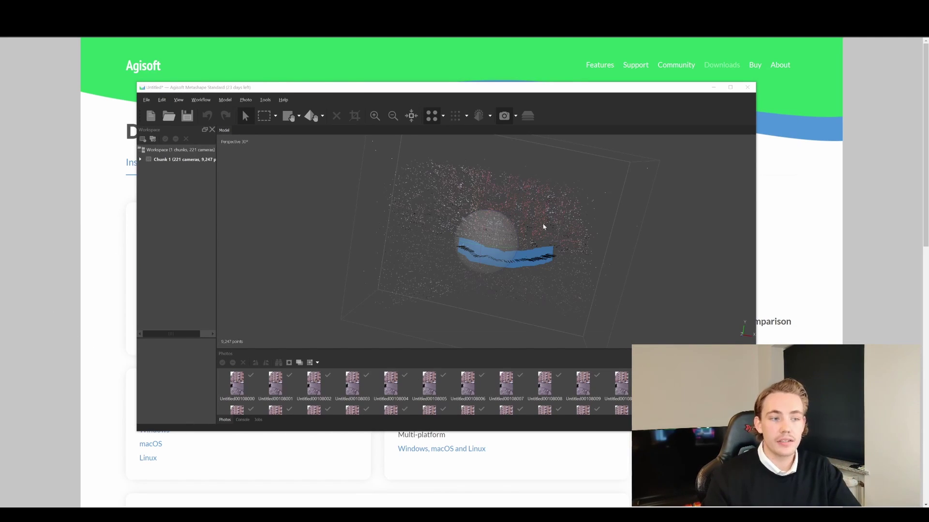
- Examine the sparse point cloud and the row of aligned camera positions from several angles
{"action": "left_click_drag", "start_coordinate": [513, 248], "coordinate": [501, 252]}
{"action": "left_click_drag", "start_coordinate": [521, 211], "coordinate": [452, 296]}
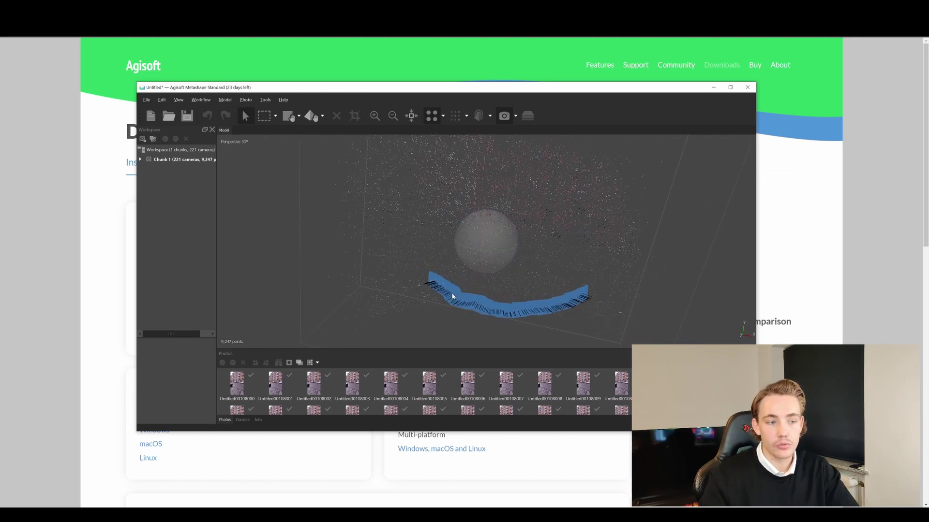
{"action": "left_click_drag", "start_coordinate": [574, 297], "coordinate": [570, 300]}
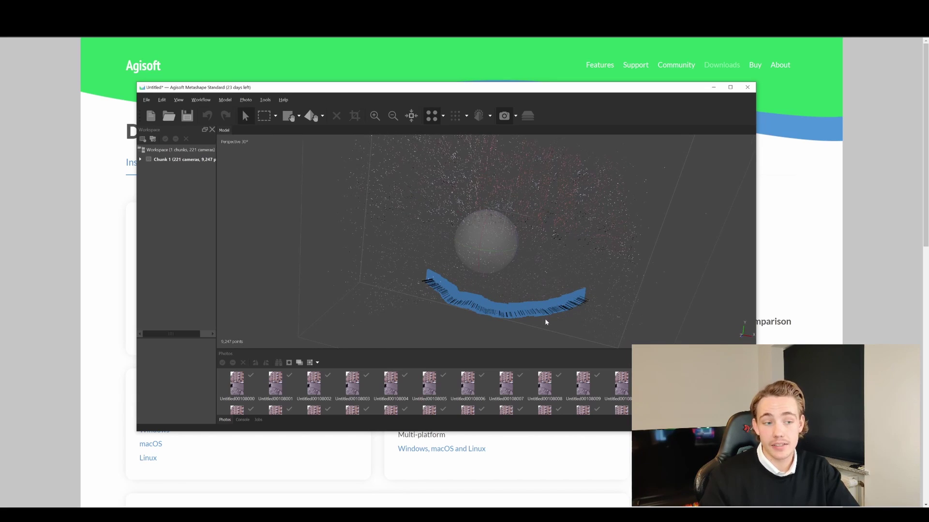
{"action": "left_click_drag", "start_coordinate": [444, 297], "coordinate": [520, 282]}
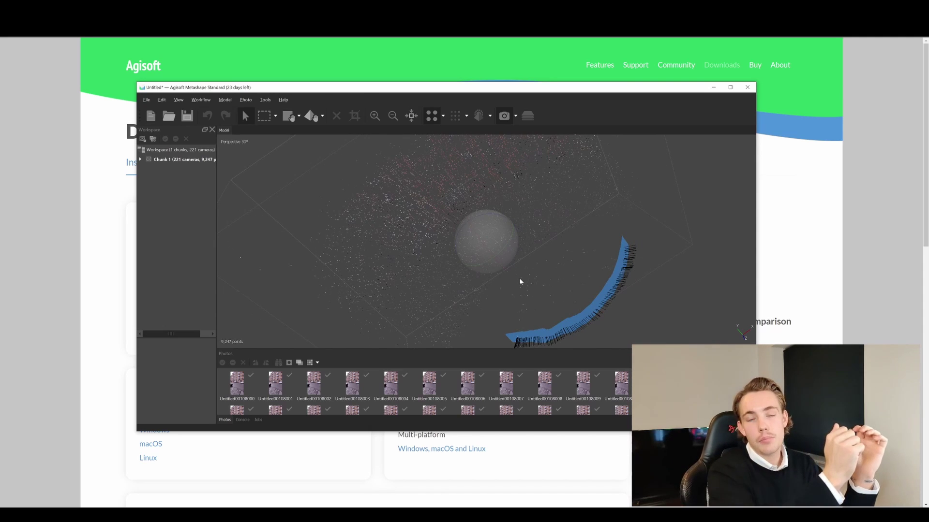
{"action": "left_click_drag", "start_coordinate": [509, 264], "coordinate": [469, 193]}
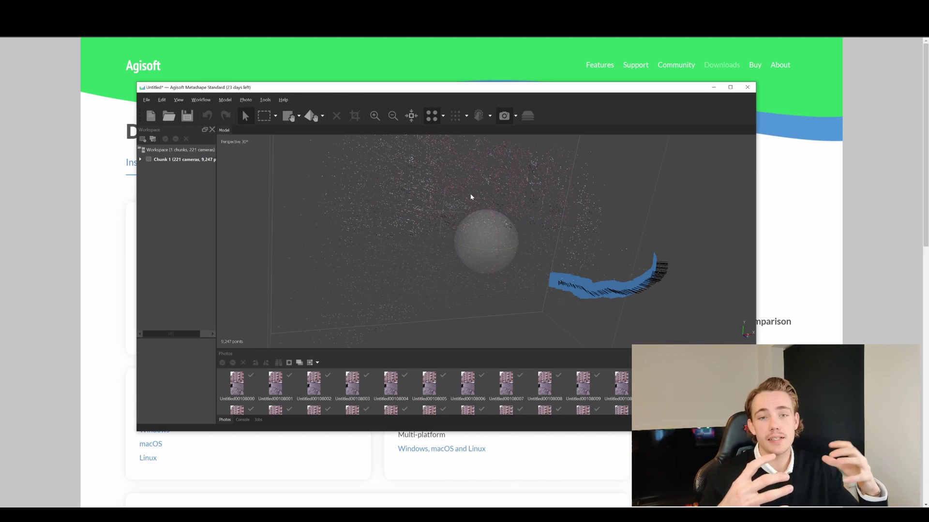
- Build the dense cloud with Medium quality, Mild depth filtering and point colors calculated
{"action": "left_click", "coordinate": [200, 100]}
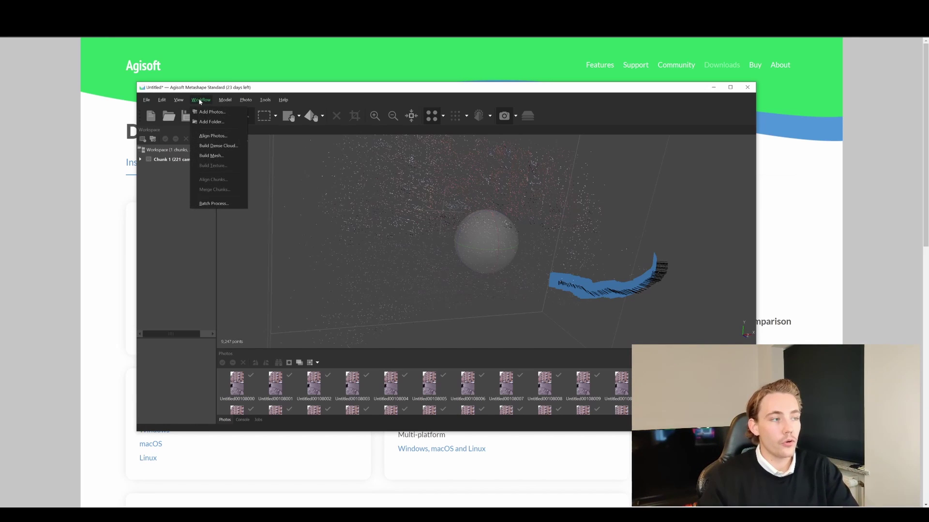
{"action": "left_click", "coordinate": [230, 147]}
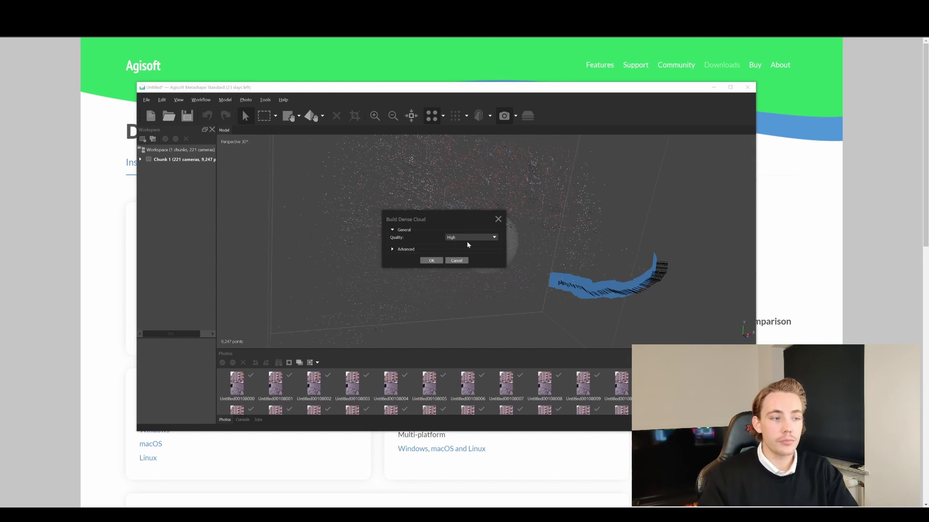
{"action": "left_click_drag", "start_coordinate": [447, 220], "coordinate": [455, 215]}
{"action": "left_click", "coordinate": [409, 245]}
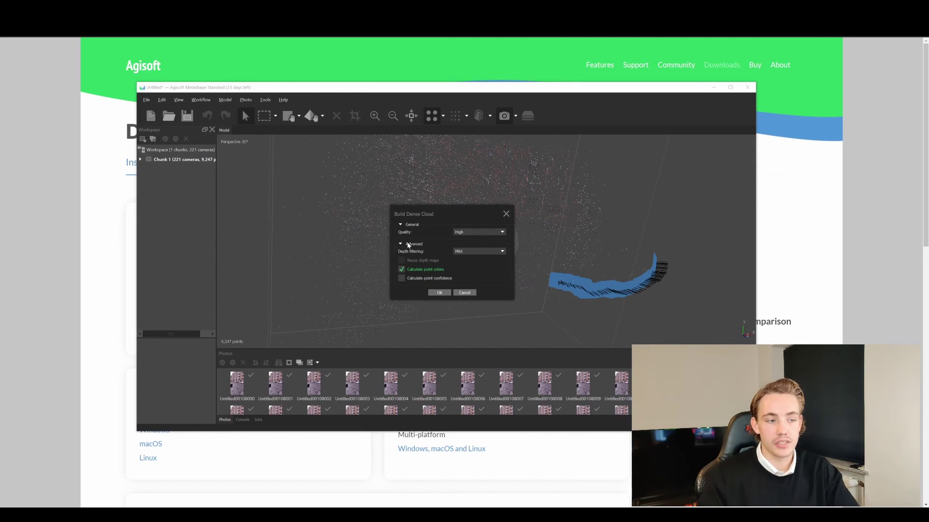
{"action": "left_click", "coordinate": [477, 233]}
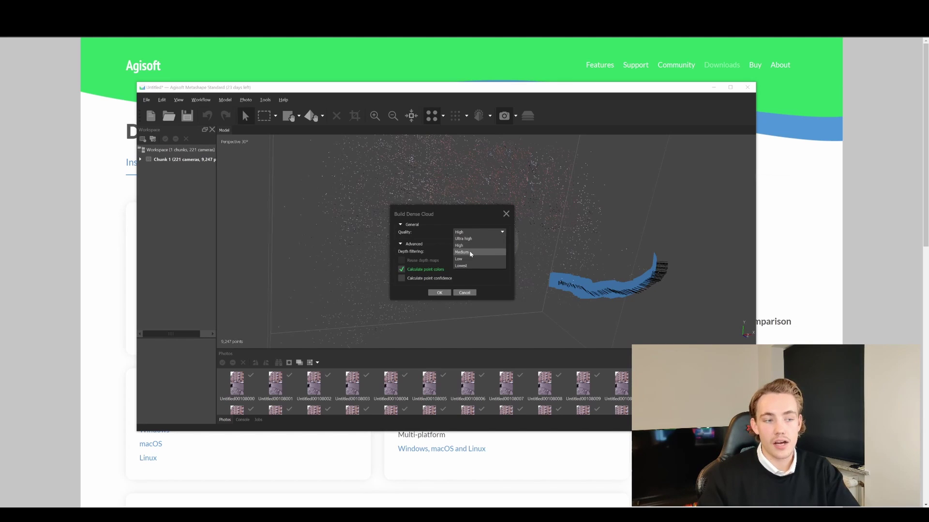
{"action": "left_click", "coordinate": [470, 252]}
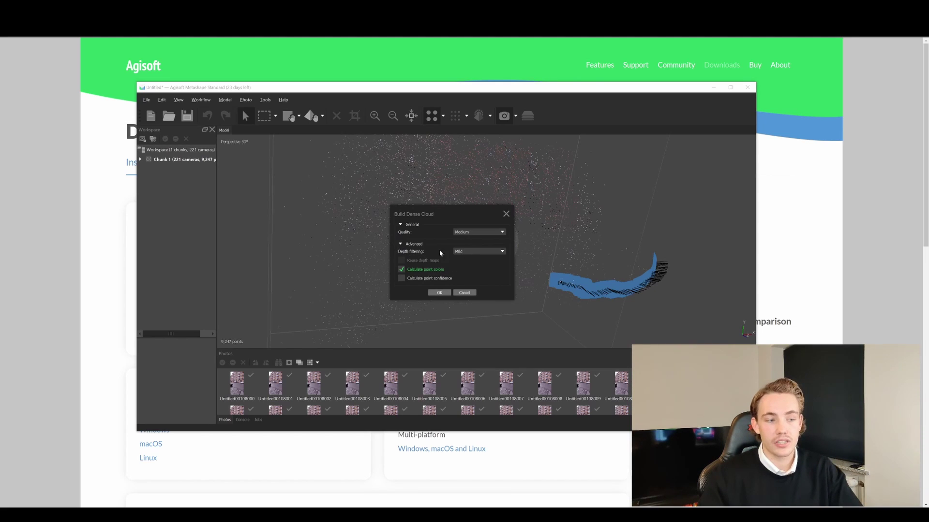
{"action": "left_click", "coordinate": [470, 252]}
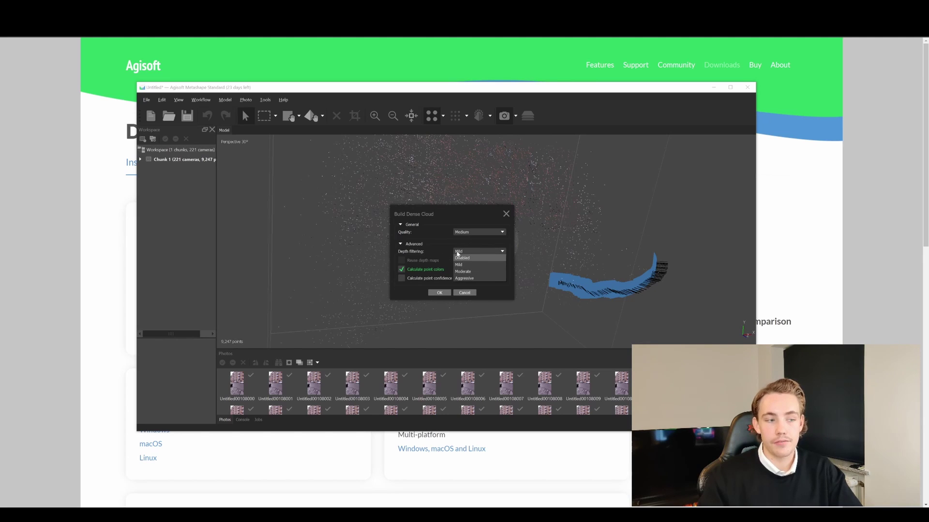
{"action": "left_click", "coordinate": [440, 252]}
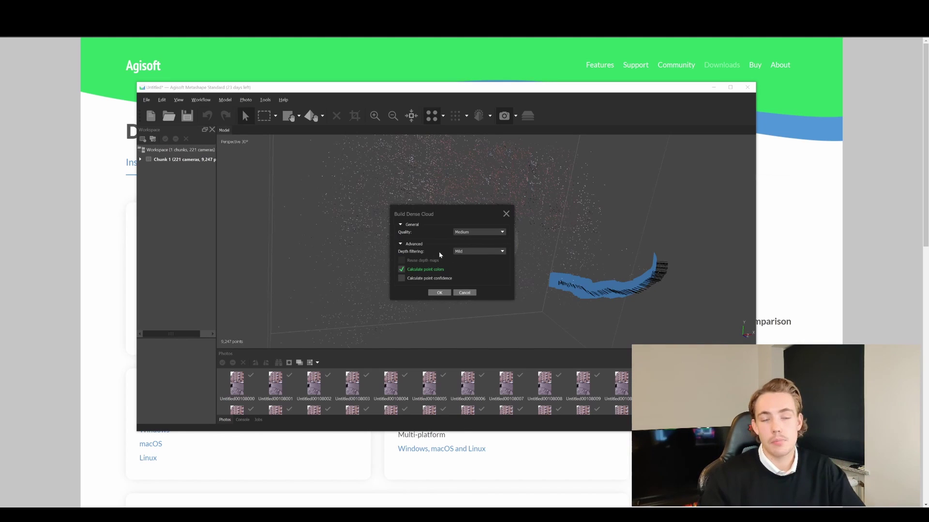
{"action": "left_click", "coordinate": [441, 292]}
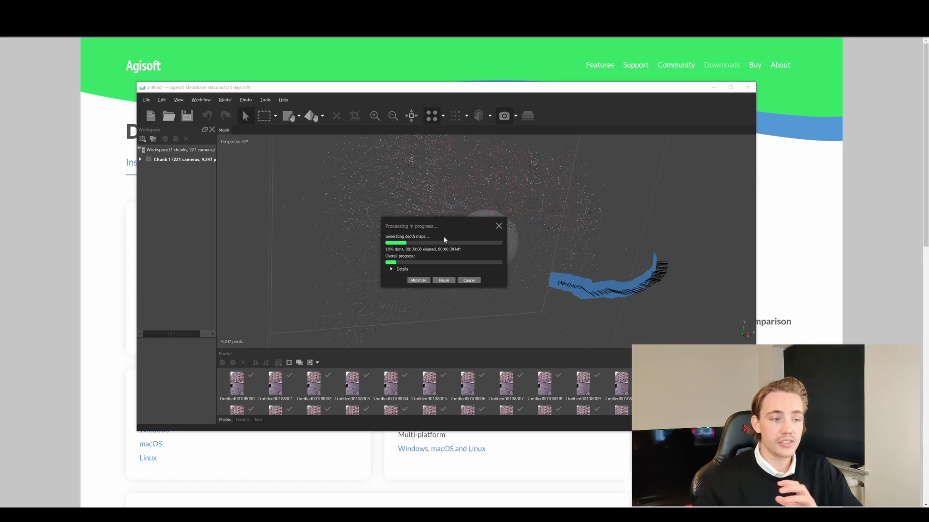
{"action": "left_click_drag", "start_coordinate": [448, 231], "coordinate": [446, 226]}
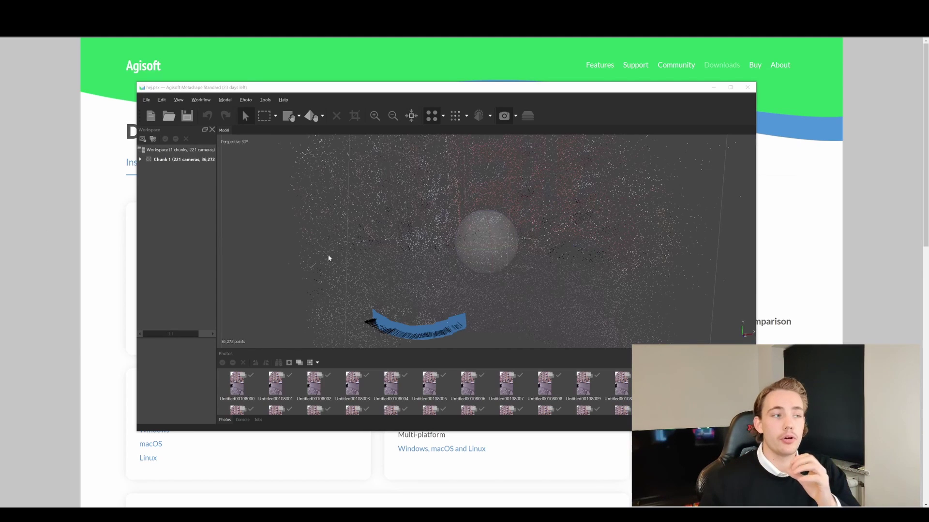
- Switch the model's view mode to Dense Cloud
{"action": "left_click", "coordinate": [225, 100]}
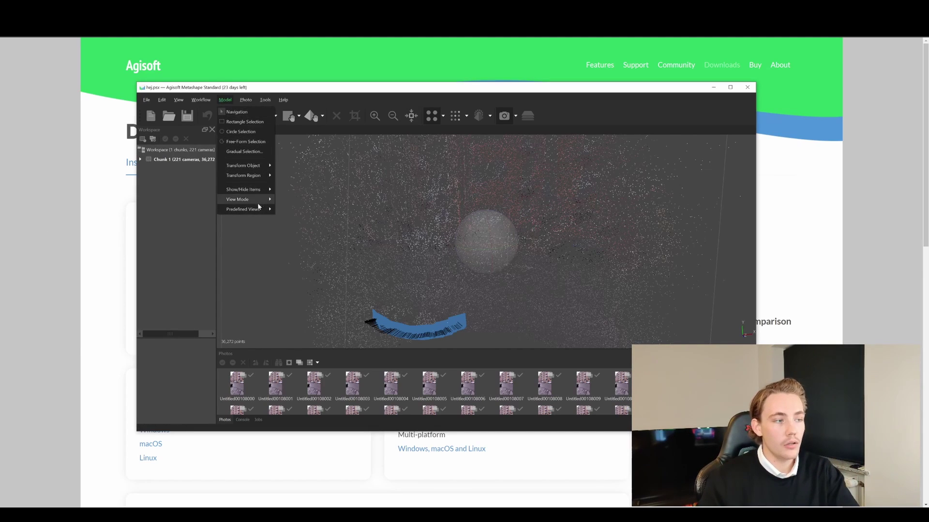
{"action": "mouse_move", "coordinate": [257, 202]}
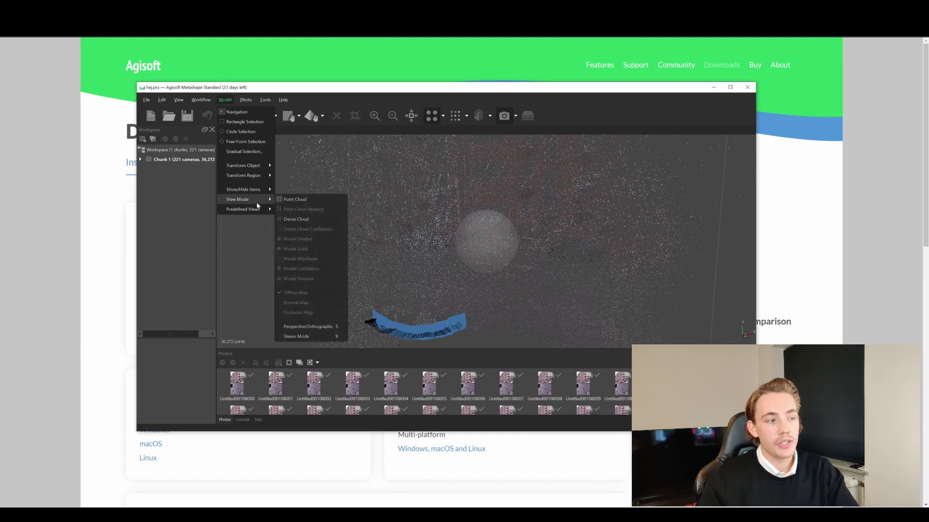
{"action": "left_click", "coordinate": [302, 221]}
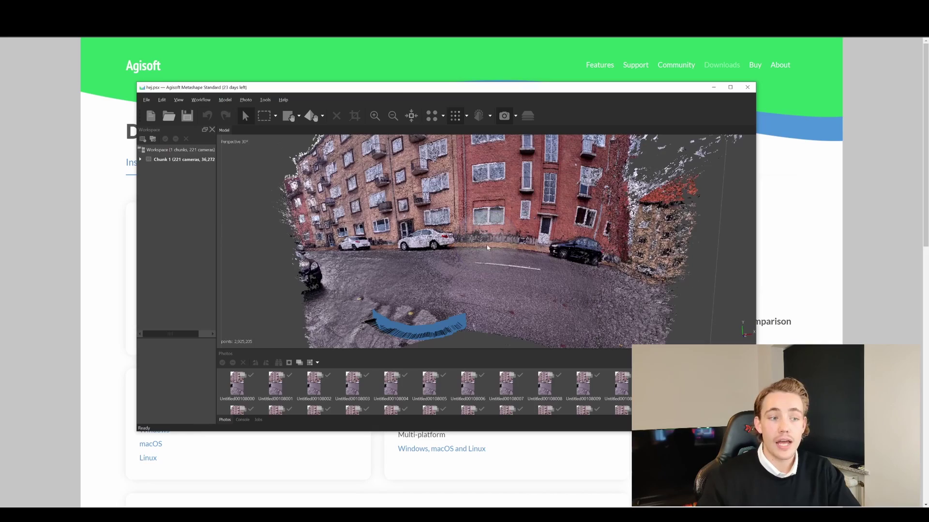
- Examine the dense cloud of the buildings, parked cars and street from several angles, along with the camera positions
{"action": "left_click_drag", "start_coordinate": [540, 262], "coordinate": [491, 249]}
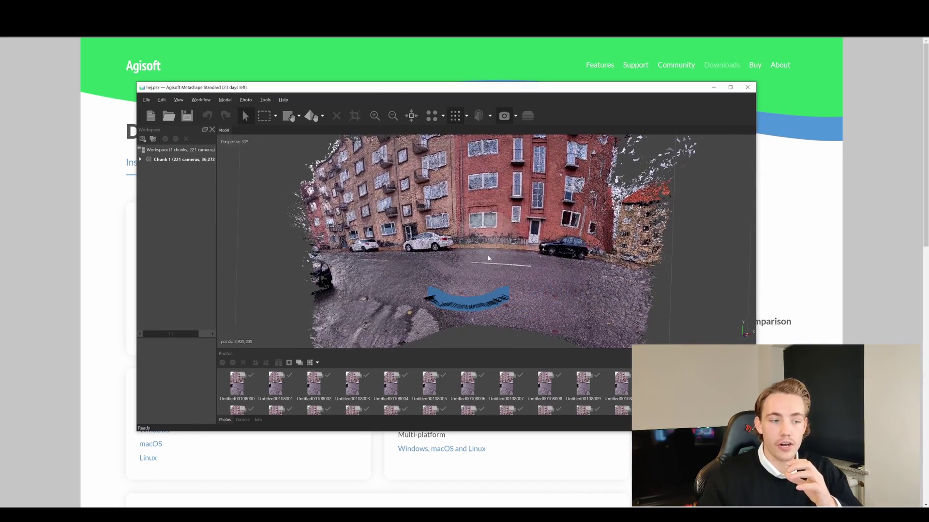
{"action": "left_click_drag", "start_coordinate": [450, 299], "coordinate": [555, 213]}
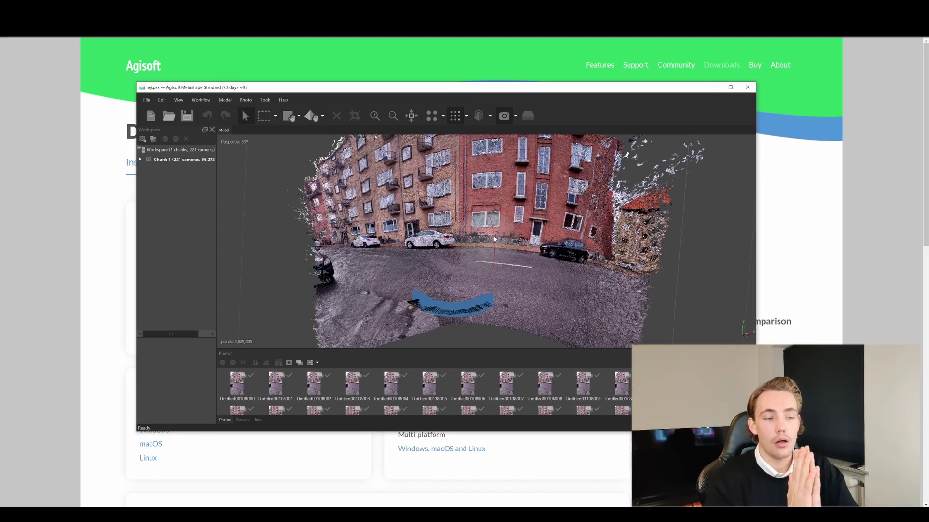
{"action": "left_click_drag", "start_coordinate": [494, 238], "coordinate": [551, 178]}
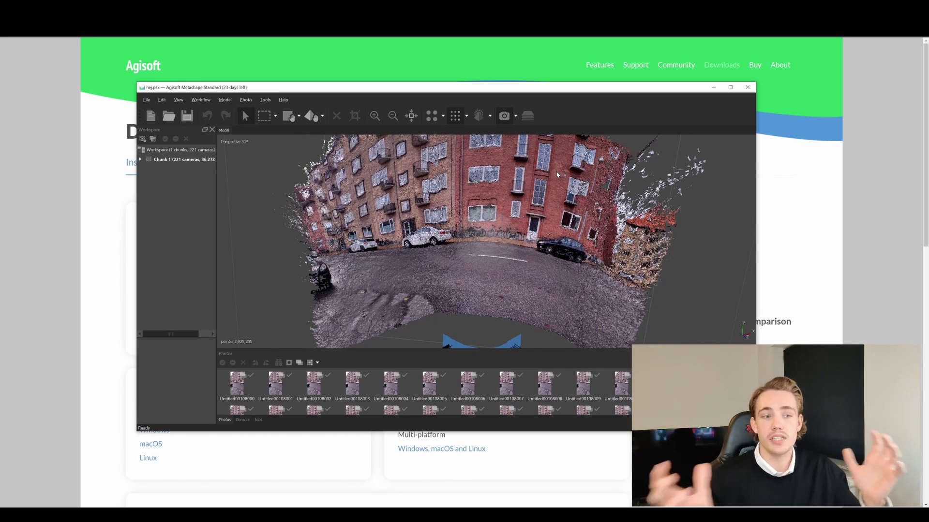
{"action": "left_click_drag", "start_coordinate": [539, 189], "coordinate": [524, 183]}
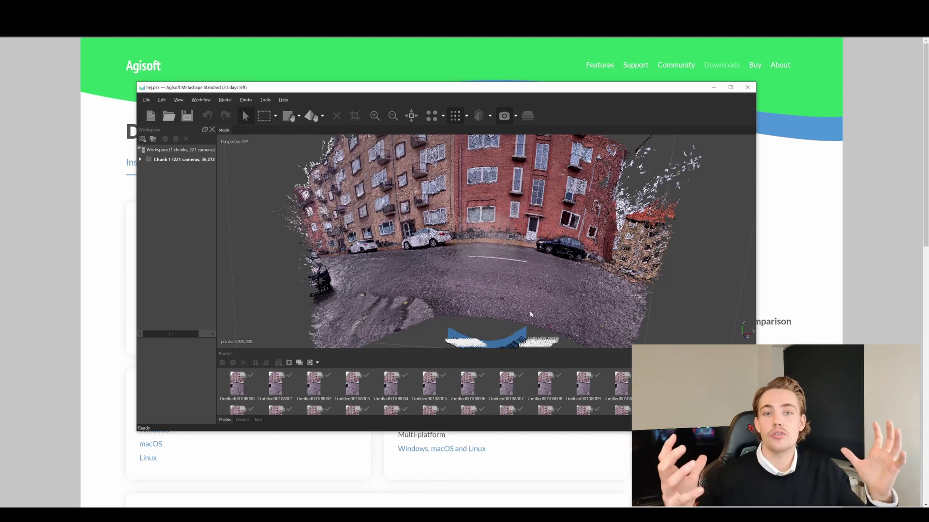
{"action": "left_click_drag", "start_coordinate": [530, 314], "coordinate": [594, 256]}
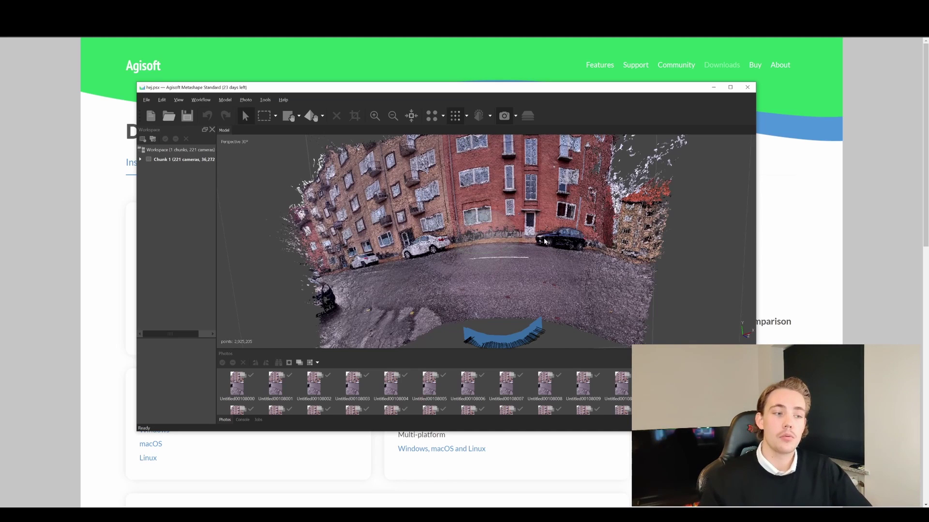
{"action": "left_click_drag", "start_coordinate": [545, 242], "coordinate": [498, 211]}
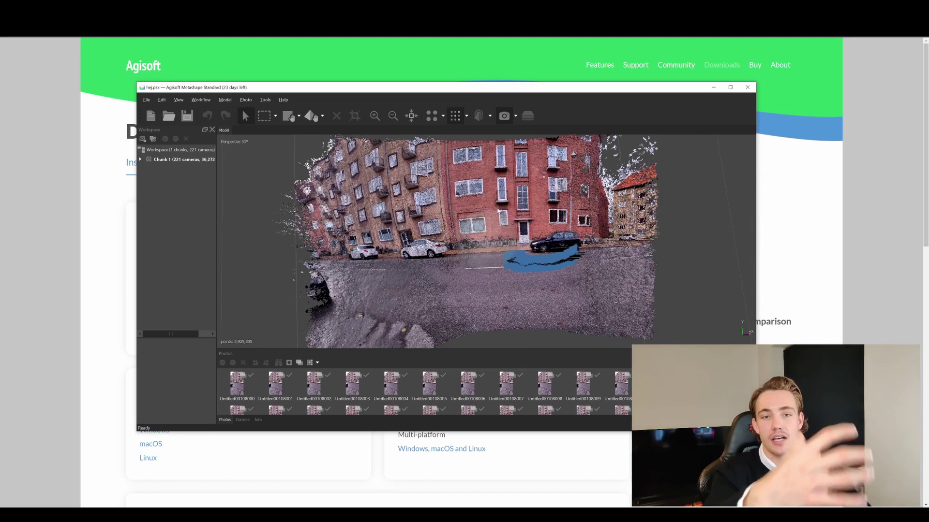
{"action": "left_click_drag", "start_coordinate": [544, 224], "coordinate": [547, 223]}
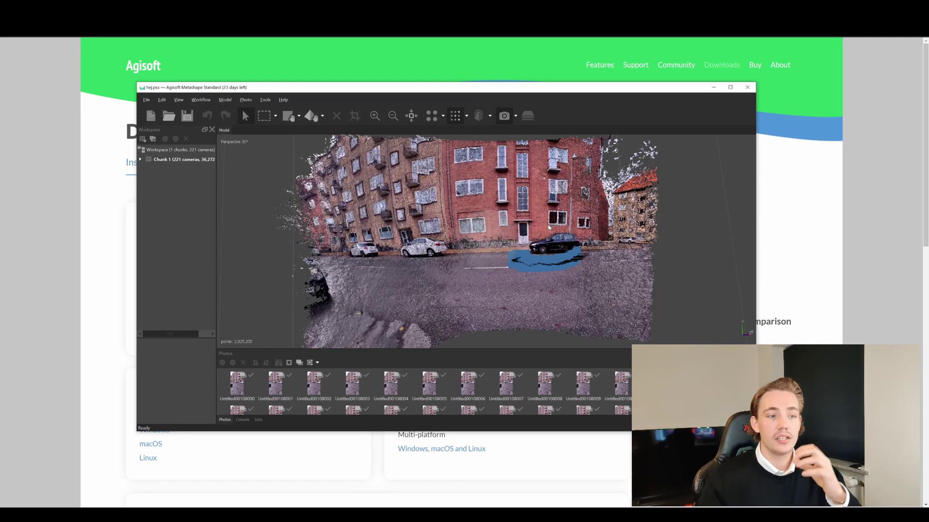
{"action": "left_click_drag", "start_coordinate": [549, 228], "coordinate": [507, 229]}
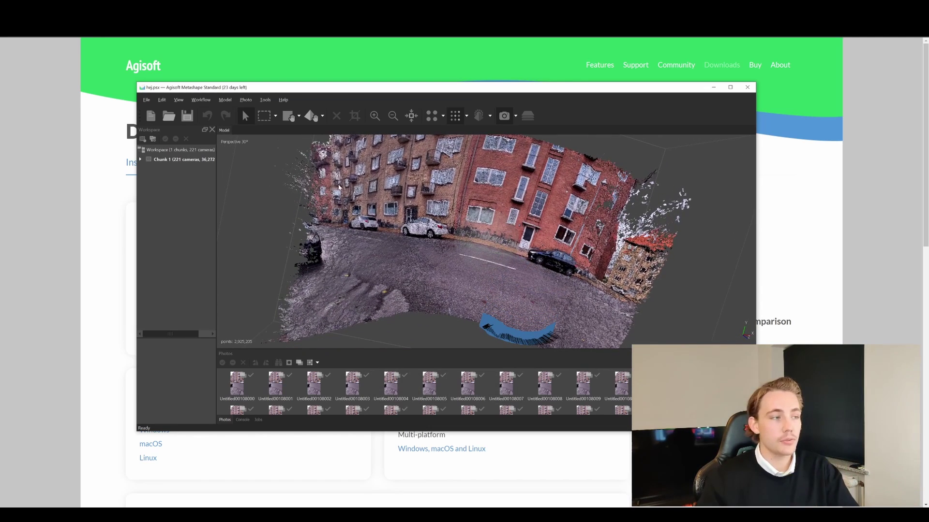
{"action": "left_click_drag", "start_coordinate": [381, 201], "coordinate": [404, 215]}
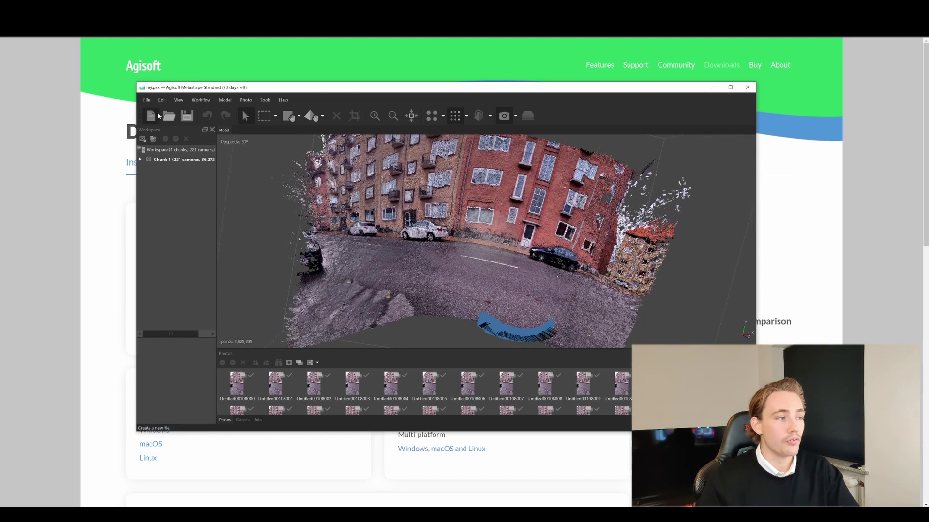
{"action": "left_click", "coordinate": [144, 100]}
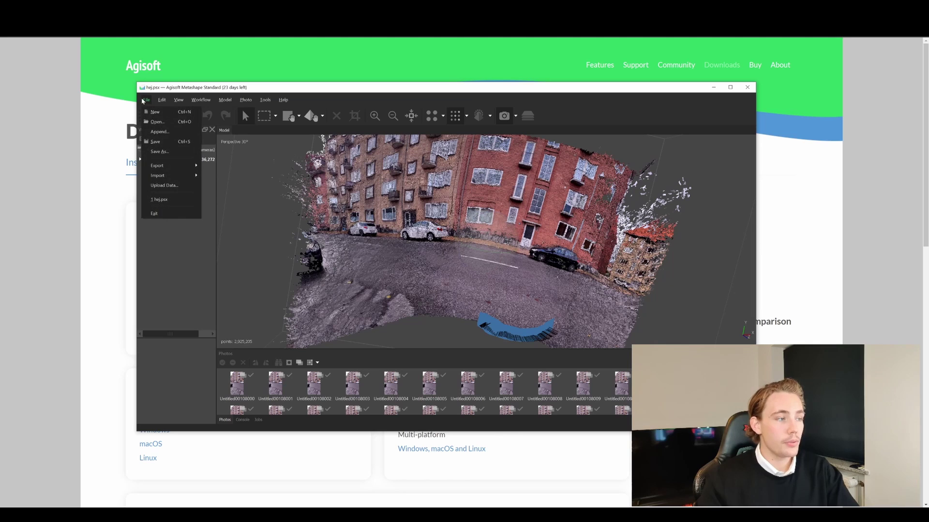
{"action": "left_click", "coordinate": [456, 255]}
{"action": "left_click_drag", "start_coordinate": [472, 260], "coordinate": [592, 249]}
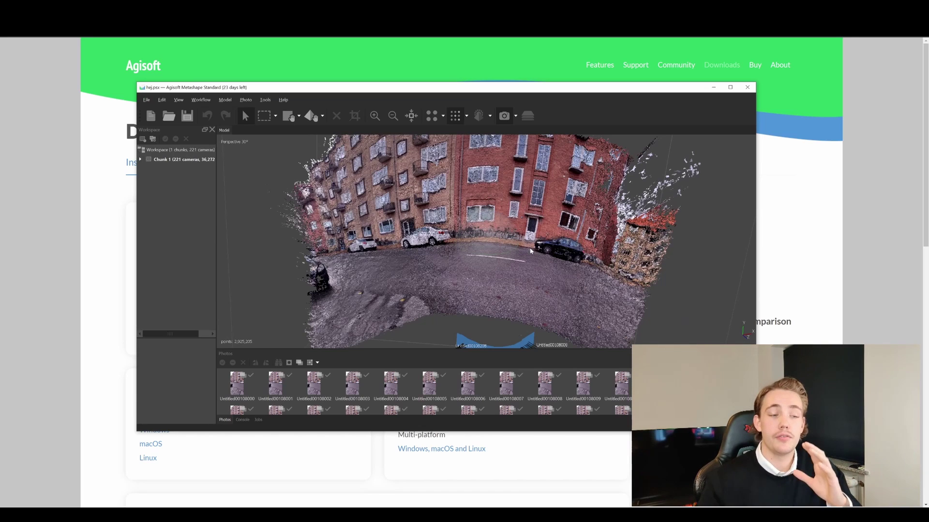
{"action": "left_click_drag", "start_coordinate": [531, 251], "coordinate": [566, 233]}
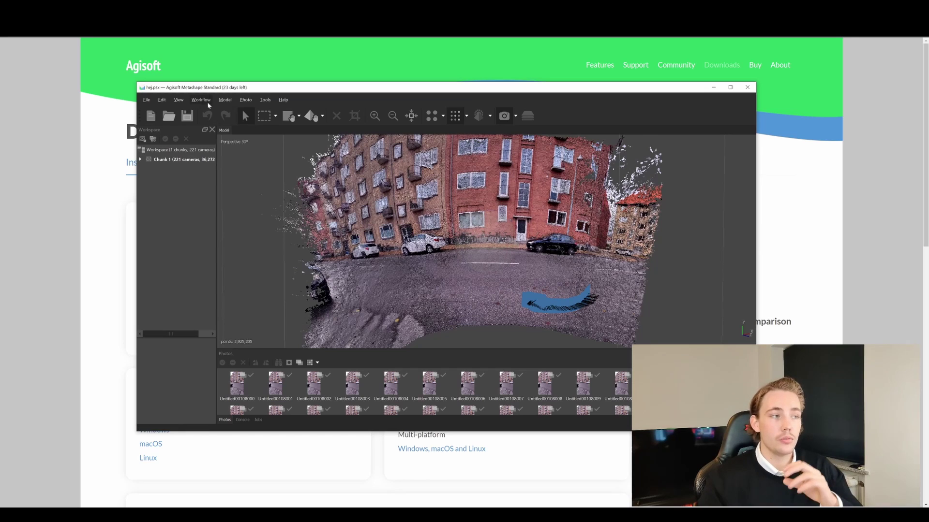
{"action": "left_click_drag", "start_coordinate": [212, 90], "coordinate": [213, 87]}
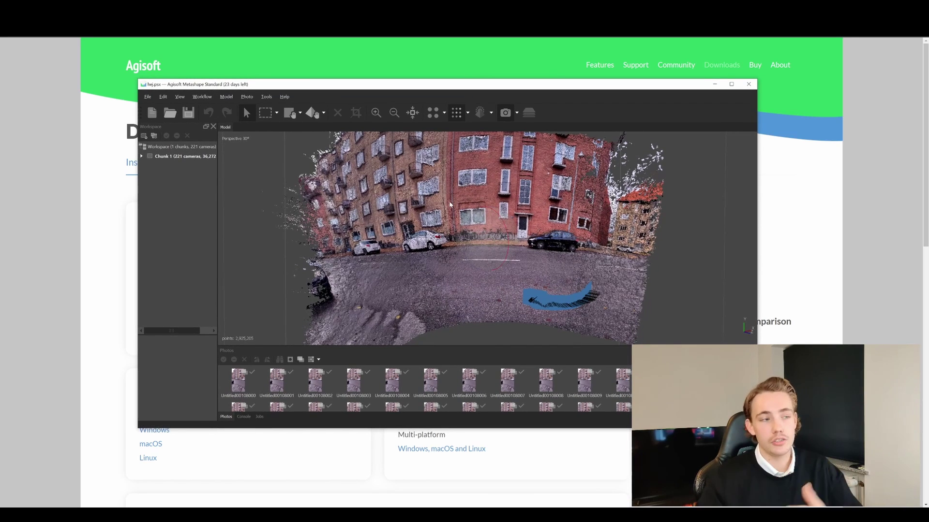
- Set the points export to buildings.pcd in the Documents folder as Point Cloud Data (*.pcd), replacing the existing file
{"action": "left_click", "coordinate": [148, 96]}
{"action": "mouse_move", "coordinate": [174, 167]}
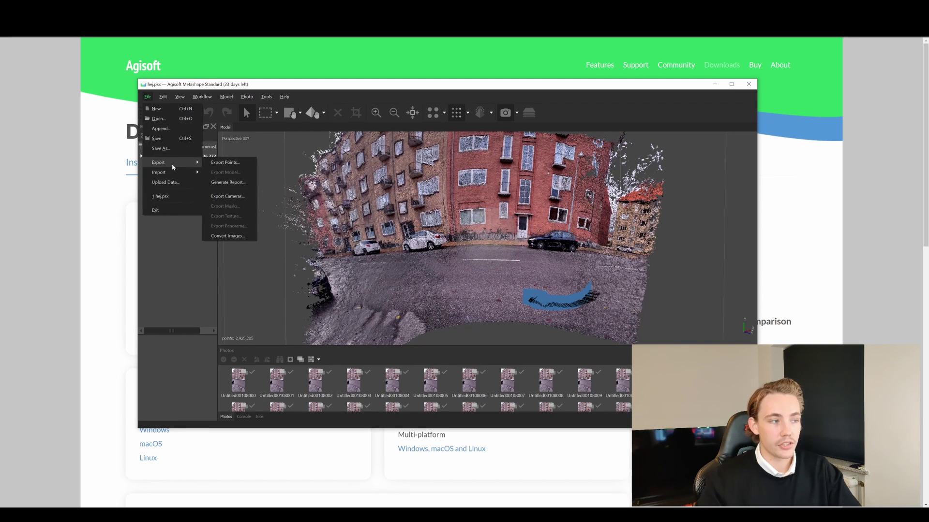
{"action": "left_click", "coordinate": [227, 164]}
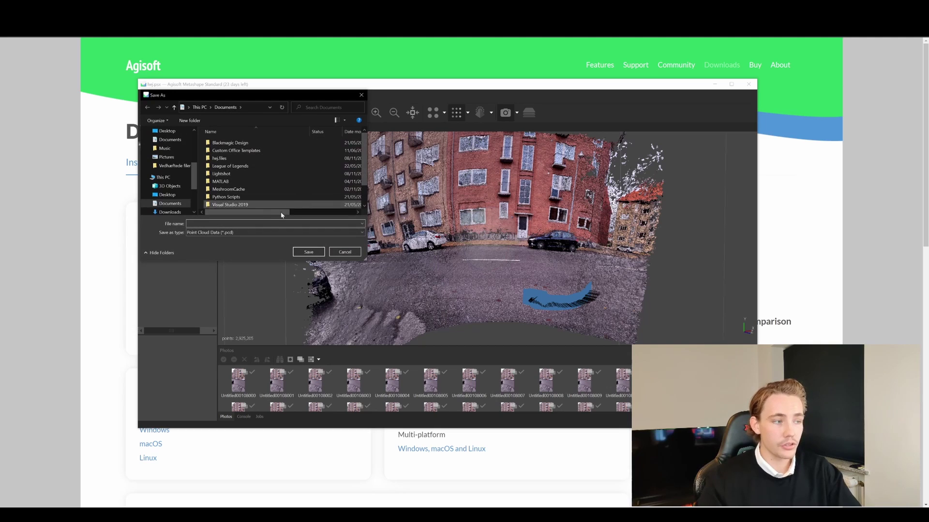
{"action": "type", "text": "build"}
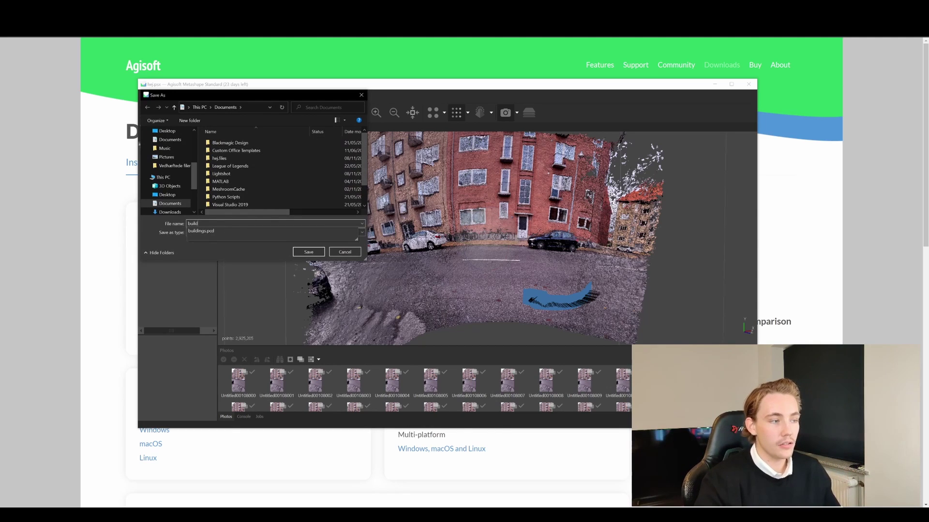
{"action": "left_click", "coordinate": [202, 232]}
{"action": "left_click", "coordinate": [201, 233]}
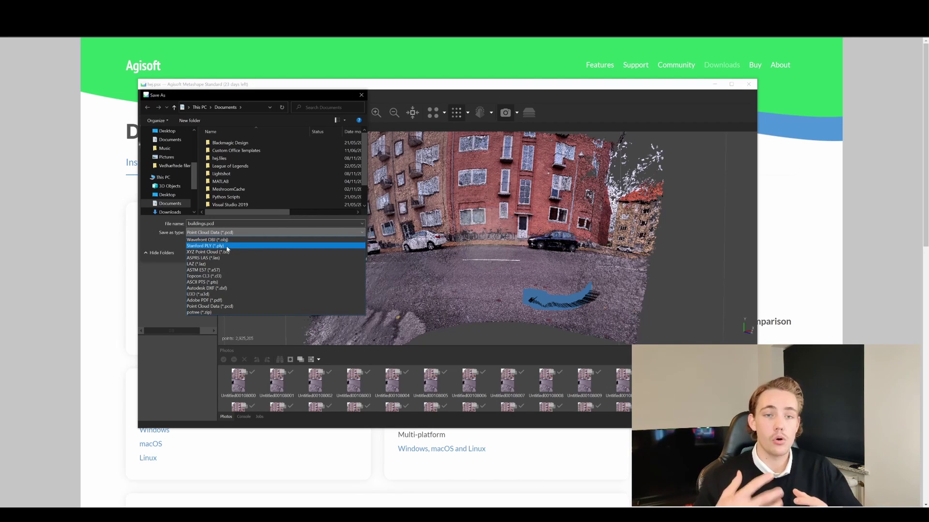
{"action": "left_click", "coordinate": [230, 234]}
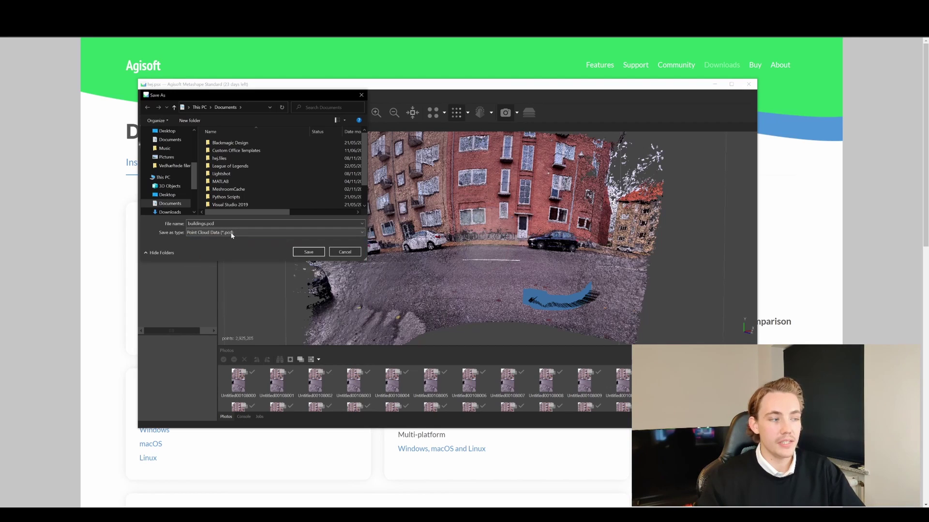
{"action": "left_click", "coordinate": [310, 252]}
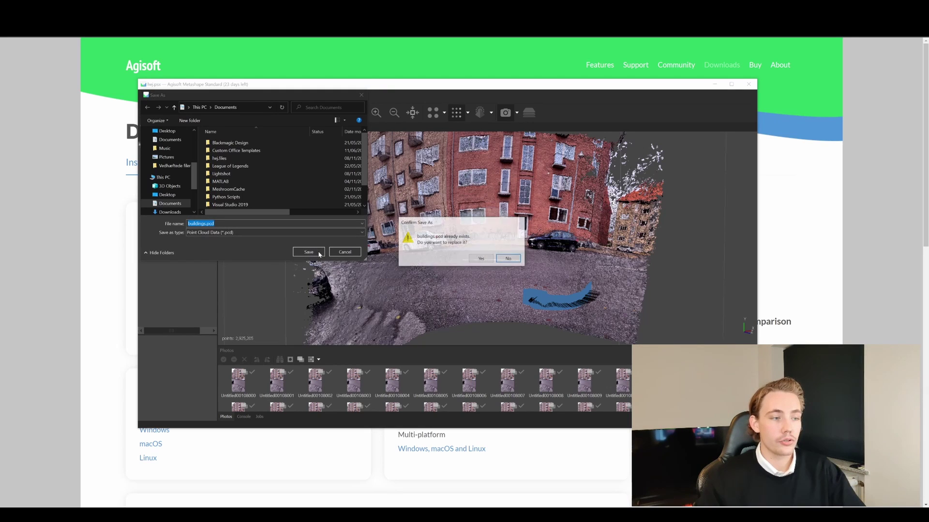
{"action": "left_click", "coordinate": [481, 259]}
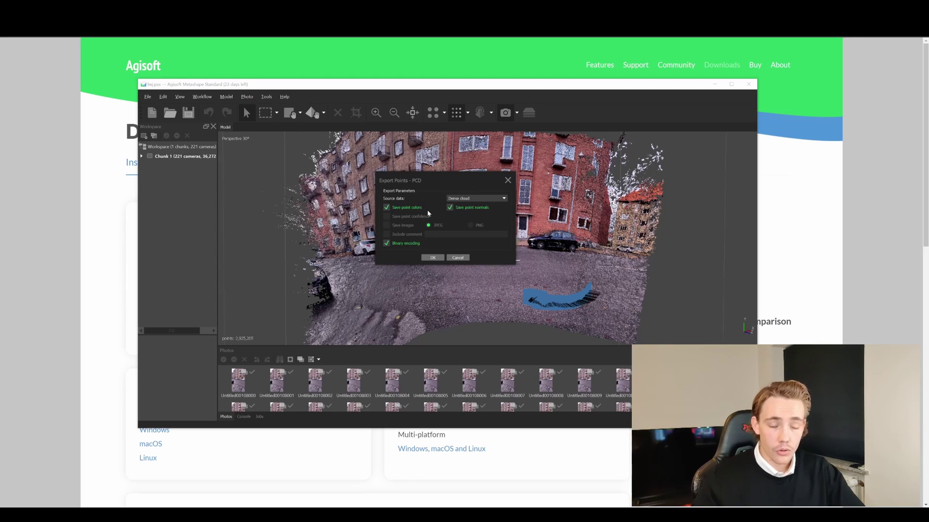
- Export the points with Dense cloud as source data, including point colors, point normals and binary encoding
{"action": "left_click", "coordinate": [464, 199]}
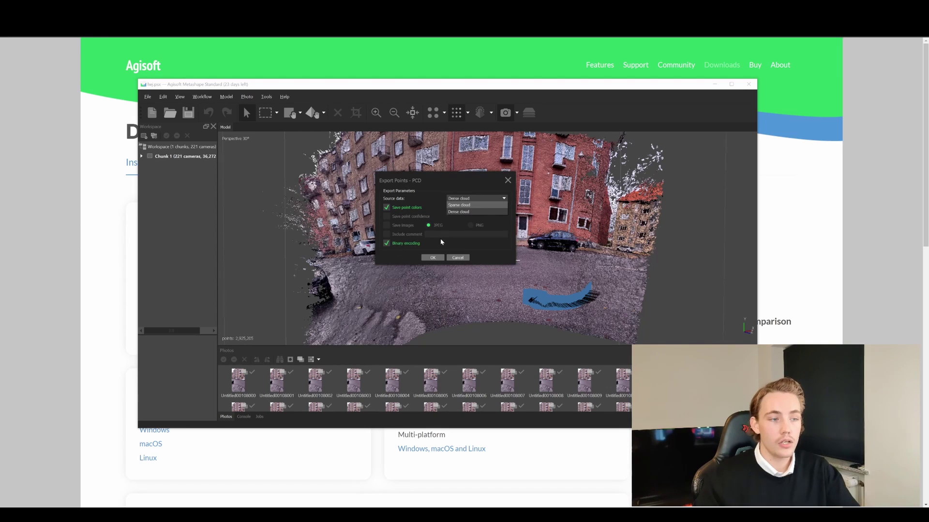
{"action": "left_click", "coordinate": [455, 229]}
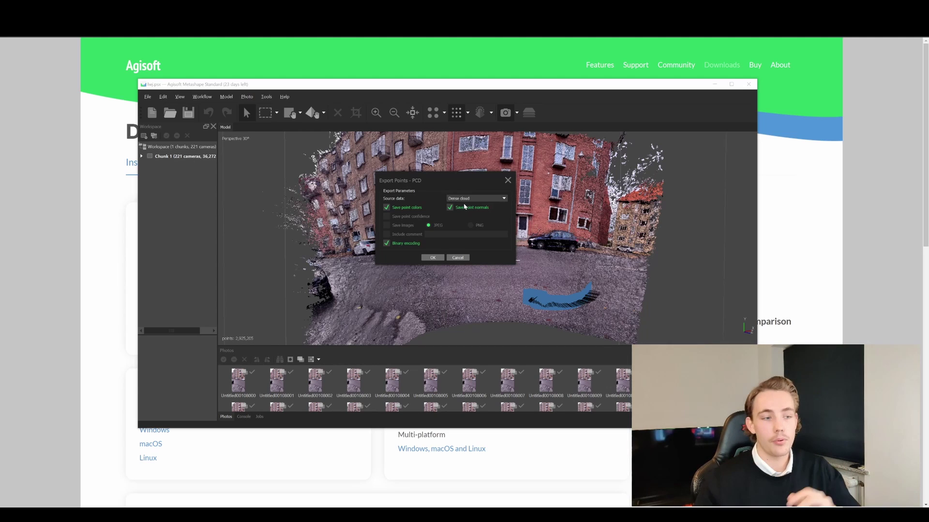
{"action": "left_click", "coordinate": [435, 257]}
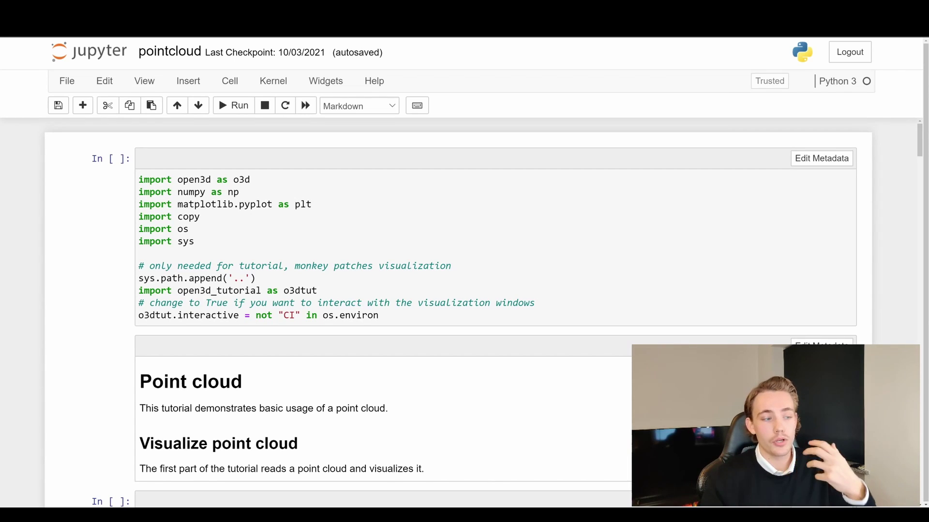
- In the Jupyter notebook pointcloud, run the imports cell and the cell that reads ../../test_data/buildings.pcd, prints its points and renders it
{"action": "left_click", "coordinate": [347, 279]}
{"action": "key", "text": "shift+Return"}
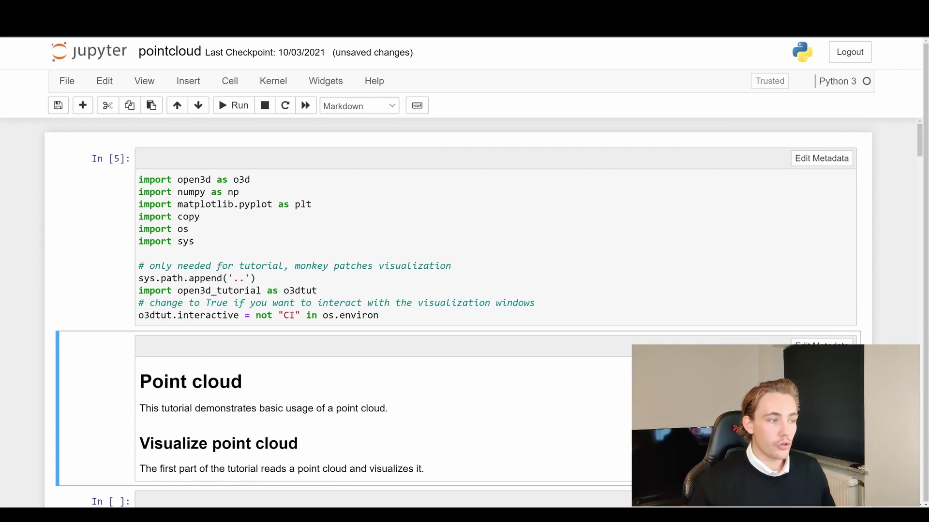
{"action": "scroll", "coordinate": [400, 315], "scroll_direction": "down", "scroll_amount": 3}
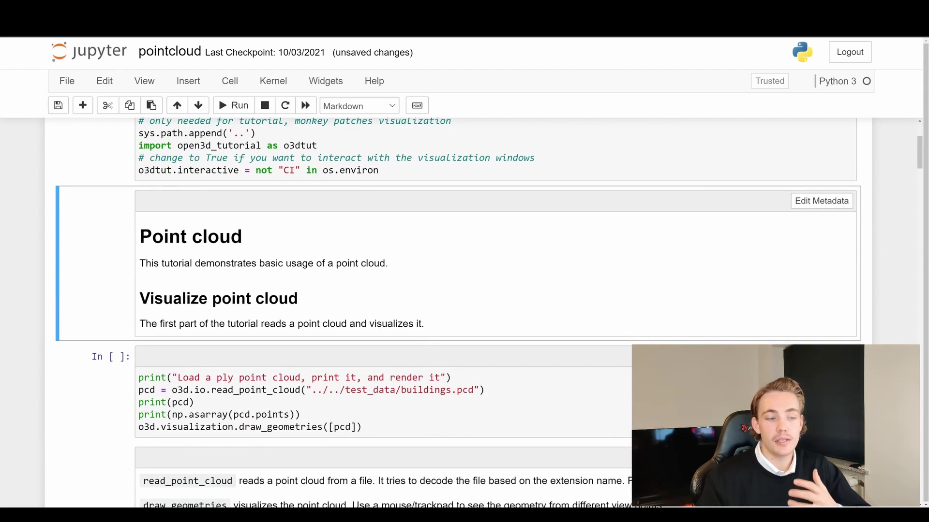
{"action": "left_click", "coordinate": [362, 427]}
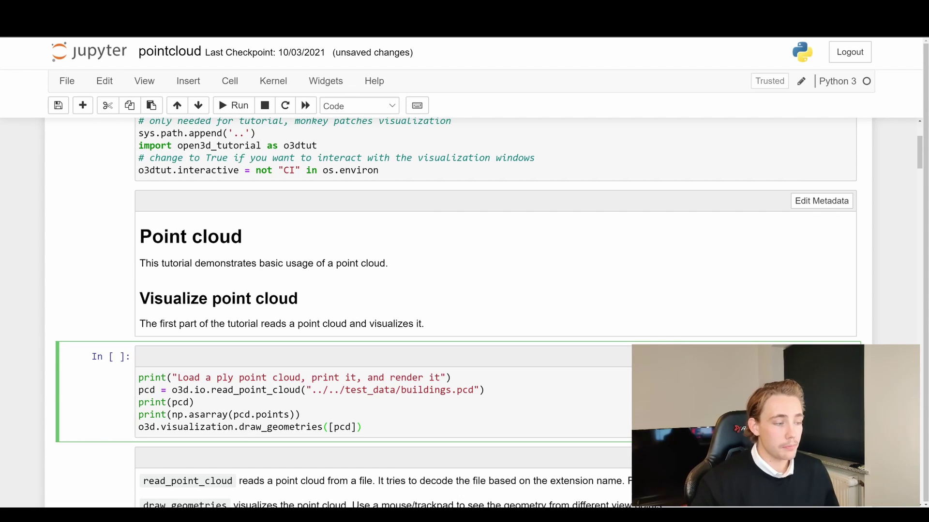
{"action": "scroll", "coordinate": [459, 313], "scroll_direction": "down", "scroll_amount": 1}
{"action": "left_click_drag", "start_coordinate": [343, 353], "coordinate": [473, 354]}
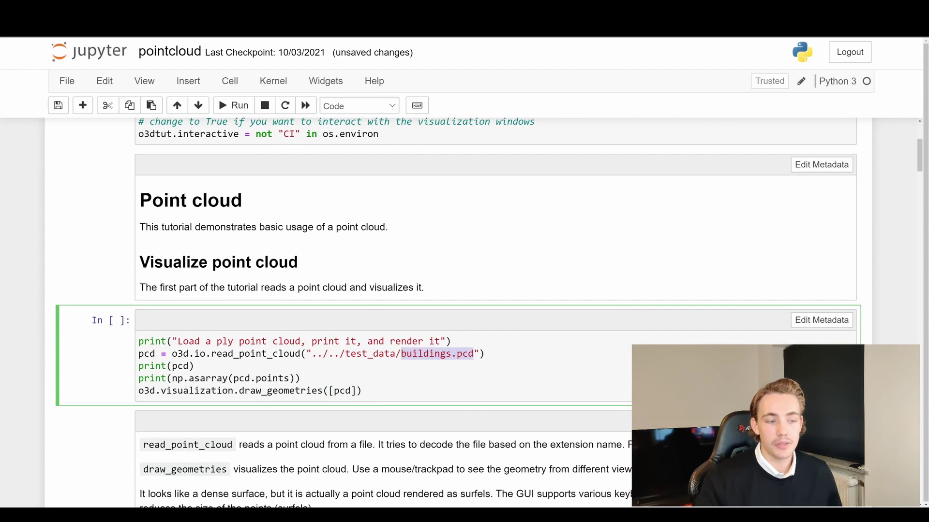
{"action": "left_click_drag", "start_coordinate": [400, 354], "coordinate": [344, 353]}
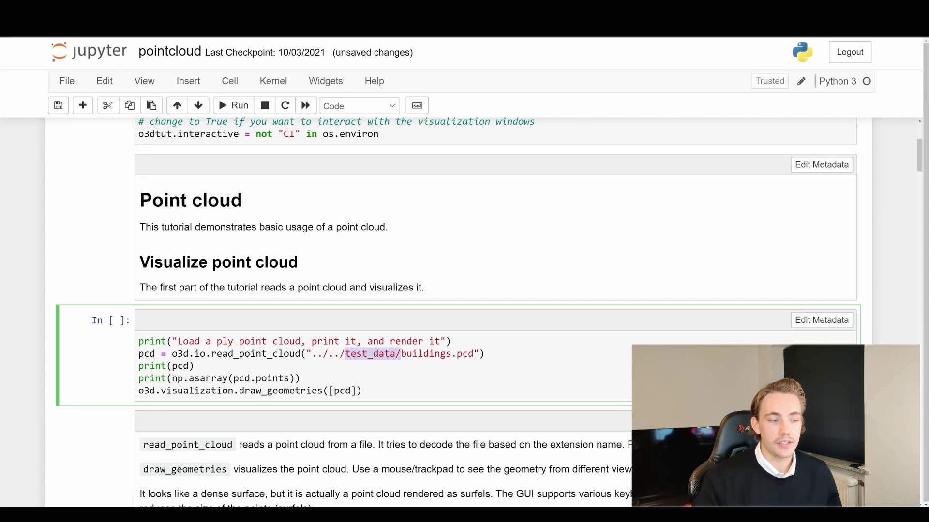
{"action": "left_click", "coordinate": [344, 353]}
{"action": "left_click", "coordinate": [194, 366]}
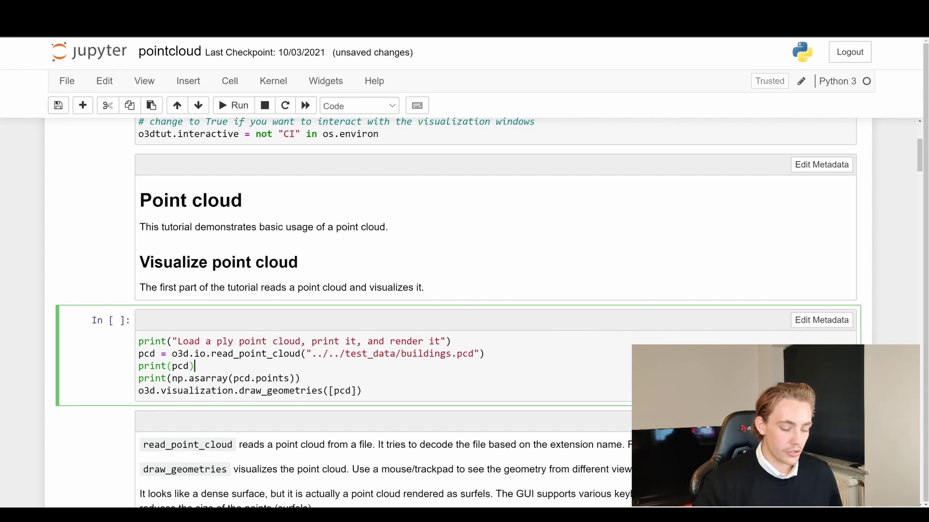
{"action": "key", "text": "shift+Return"}
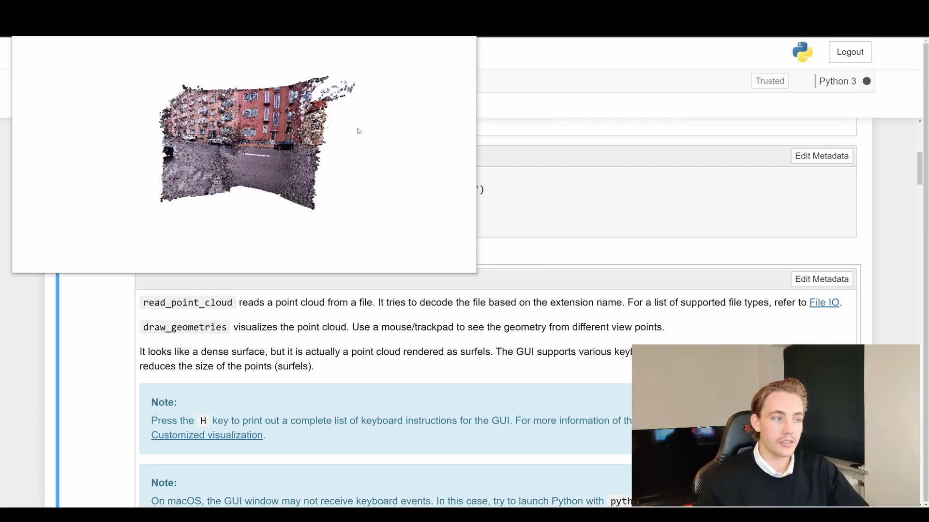
- Inspect the rendered buildings point cloud up close and from several angles in the Open3D viewer
{"action": "scroll", "coordinate": [282, 155], "scroll_direction": "up", "scroll_amount": 10}
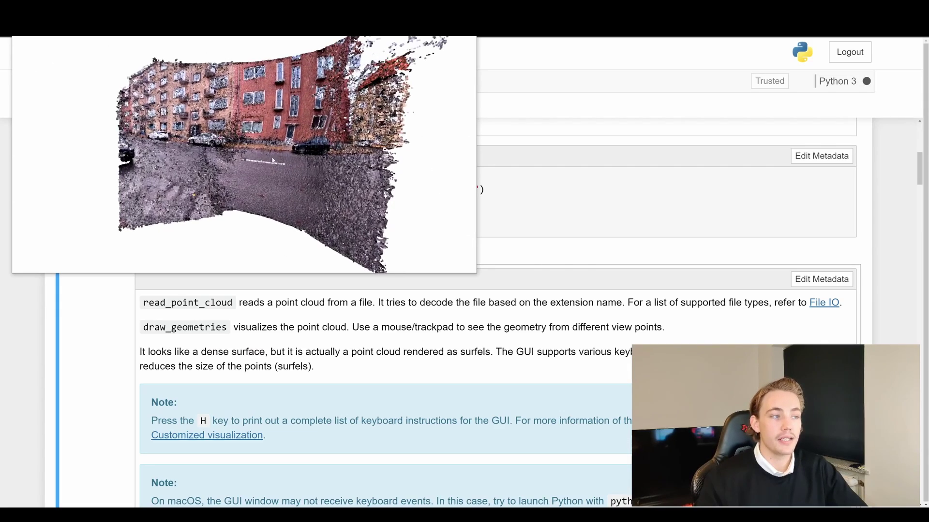
{"action": "left_click_drag", "start_coordinate": [274, 148], "coordinate": [169, 126]}
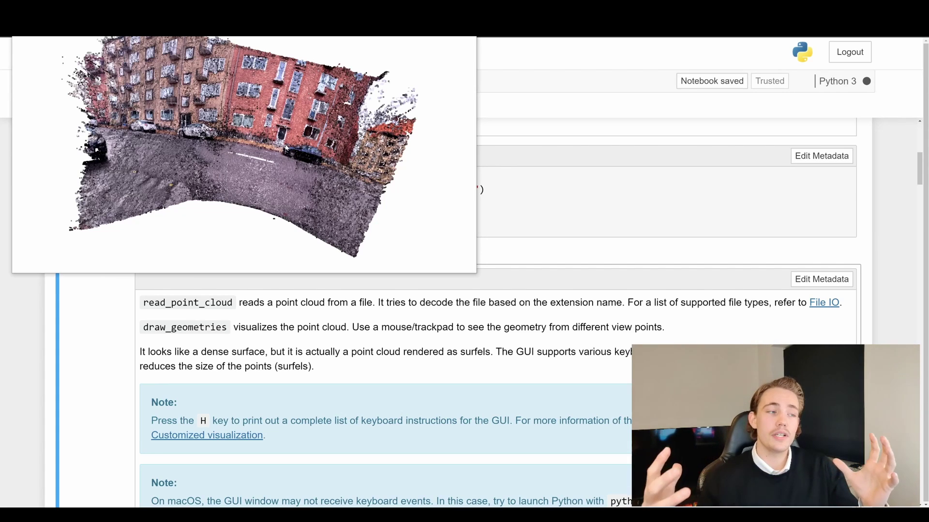
{"action": "left_click_drag", "start_coordinate": [251, 122], "coordinate": [205, 189]}
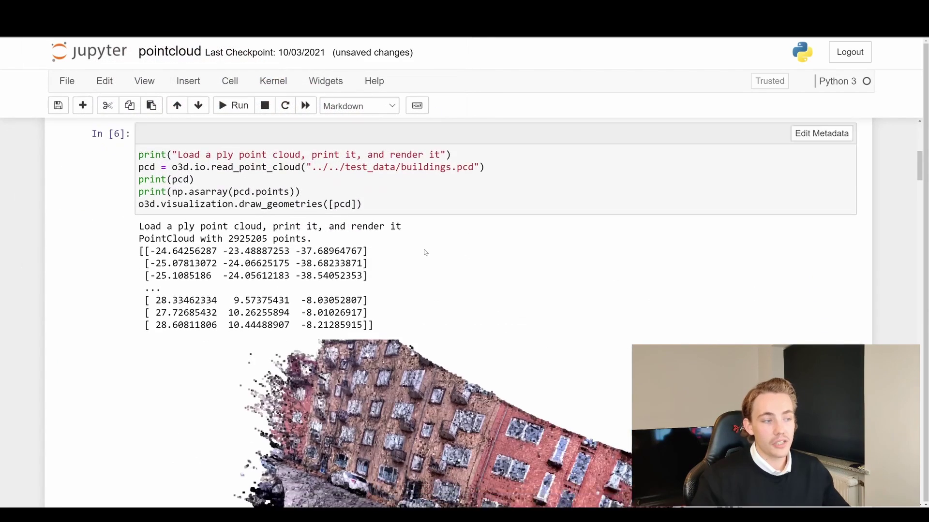
- Set voxel_size to 0.1 in the voxel downsampling cell and run it to render the downsampled cloud
{"action": "scroll", "coordinate": [428, 253], "scroll_direction": "down", "scroll_amount": 5}
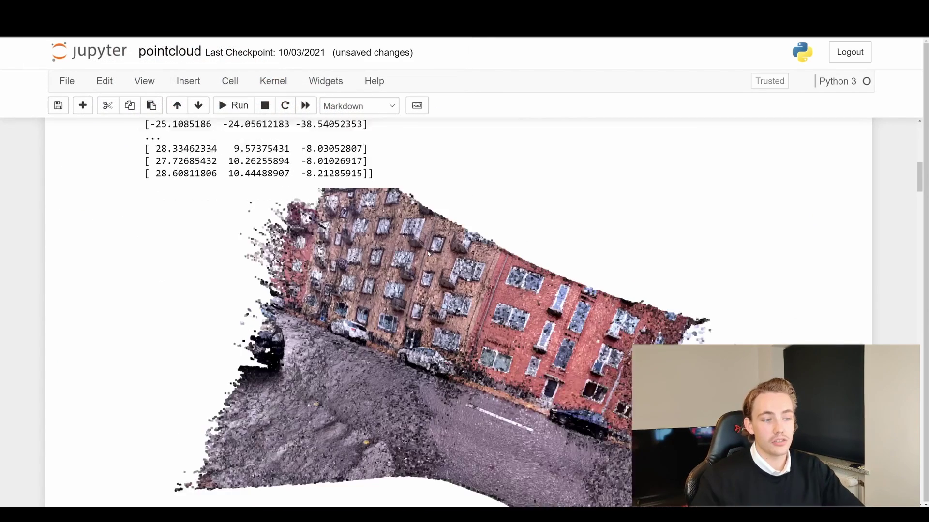
{"action": "scroll", "coordinate": [428, 253], "scroll_direction": "down", "scroll_amount": 15}
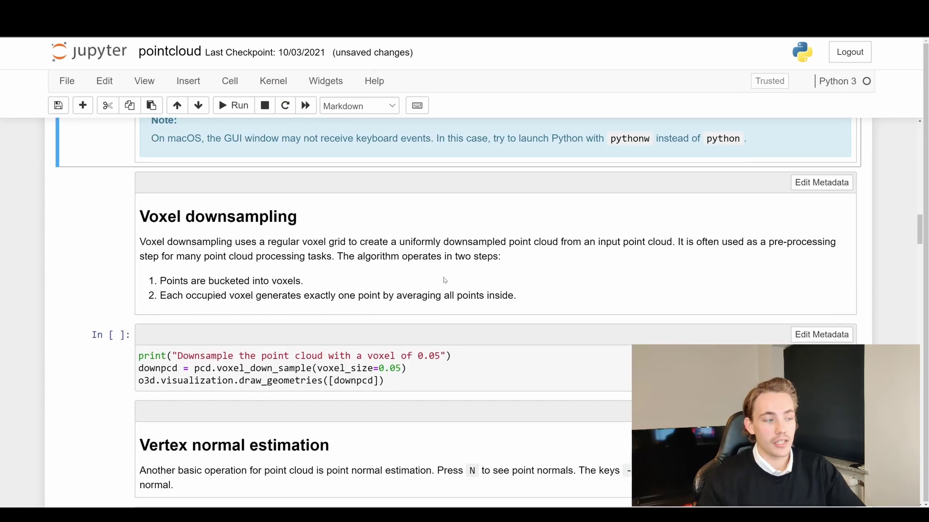
{"action": "scroll", "coordinate": [445, 280], "scroll_direction": "down", "scroll_amount": 2}
{"action": "left_click", "coordinate": [406, 296]}
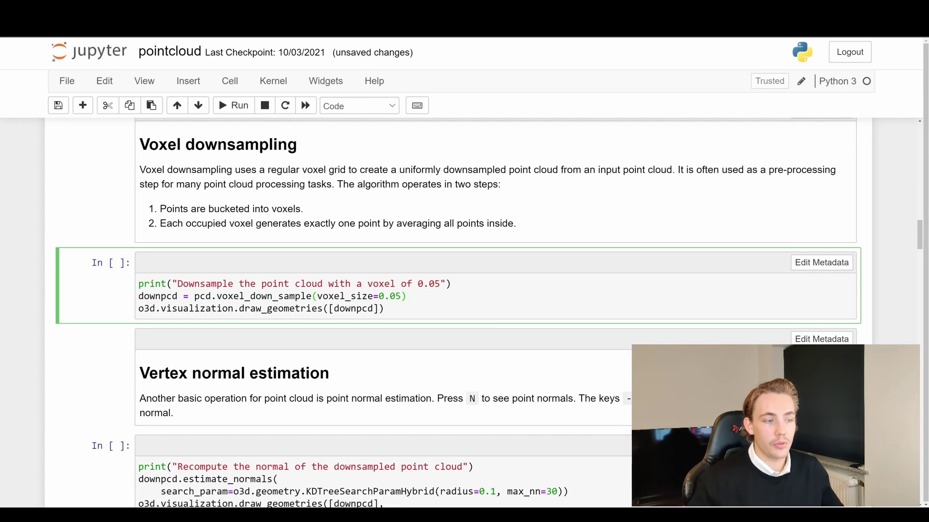
{"action": "key", "text": "BackSpace"}
{"action": "key", "text": "BackSpace"}
{"action": "type", "text": "1"}
{"action": "key", "text": "shift+Return"}
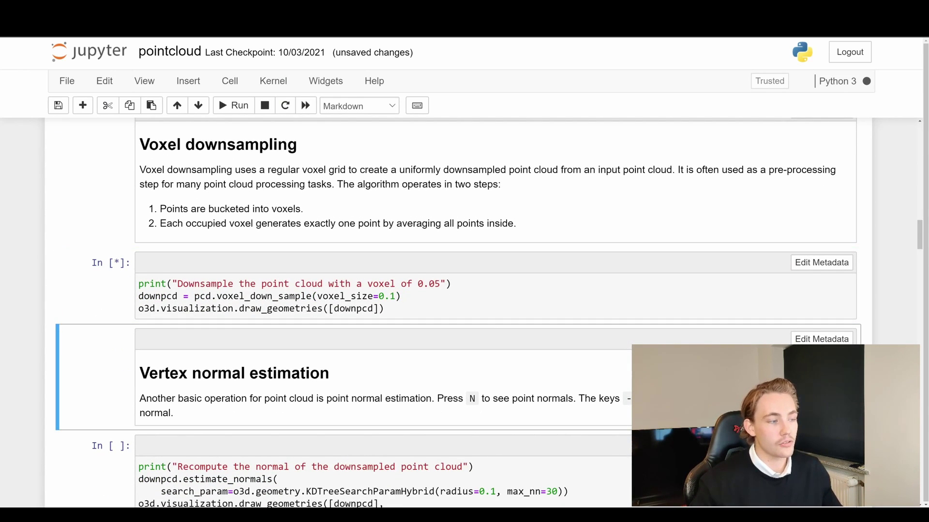
- Examine the downsampled buildings and street cloud from different angles, and close the viewer
{"action": "left_click_drag", "start_coordinate": [232, 160], "coordinate": [72, 150]}
{"action": "scroll", "coordinate": [252, 170], "scroll_direction": "up", "scroll_amount": 5}
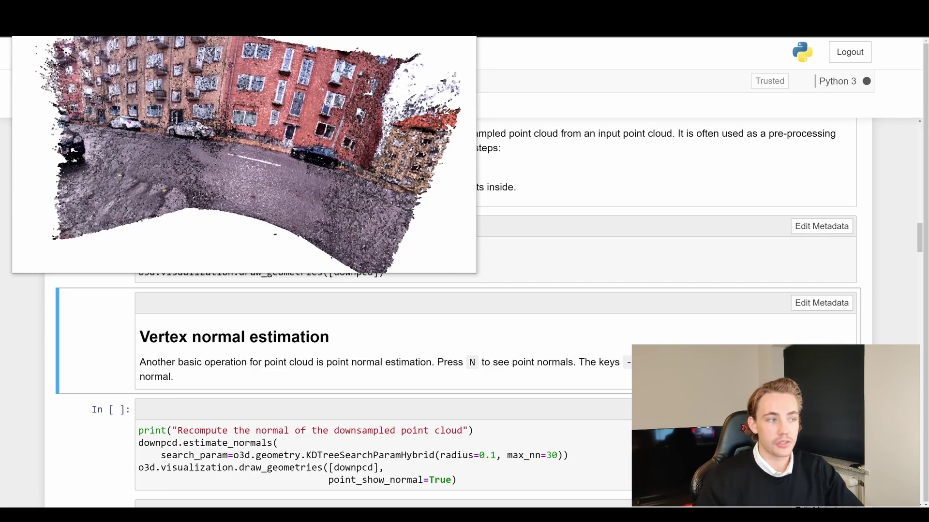
{"action": "left_click_drag", "start_coordinate": [337, 144], "coordinate": [352, 157]}
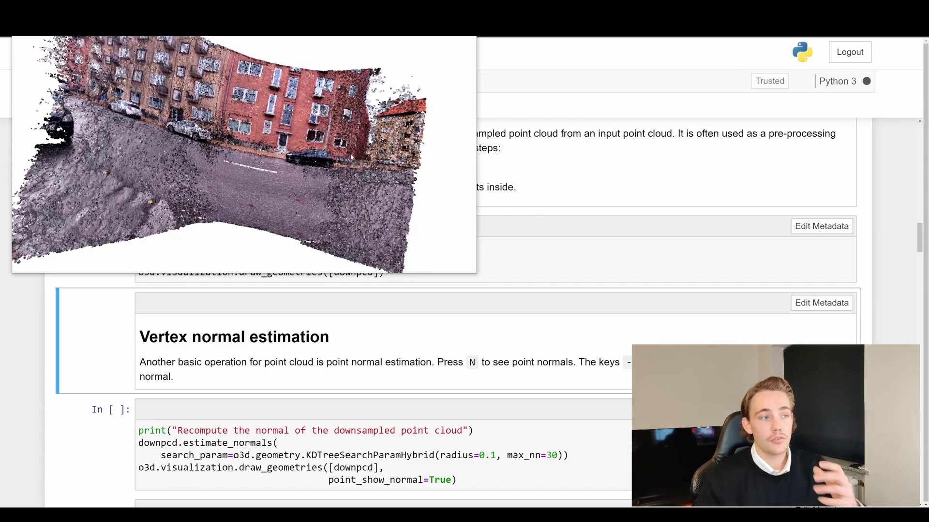
{"action": "key", "text": "q"}
- Run the vertex normal estimation cell with radius=0.1 and max_nn=30 to render the downsampled cloud with point normals
{"action": "scroll", "coordinate": [364, 307], "scroll_direction": "down", "scroll_amount": 2}
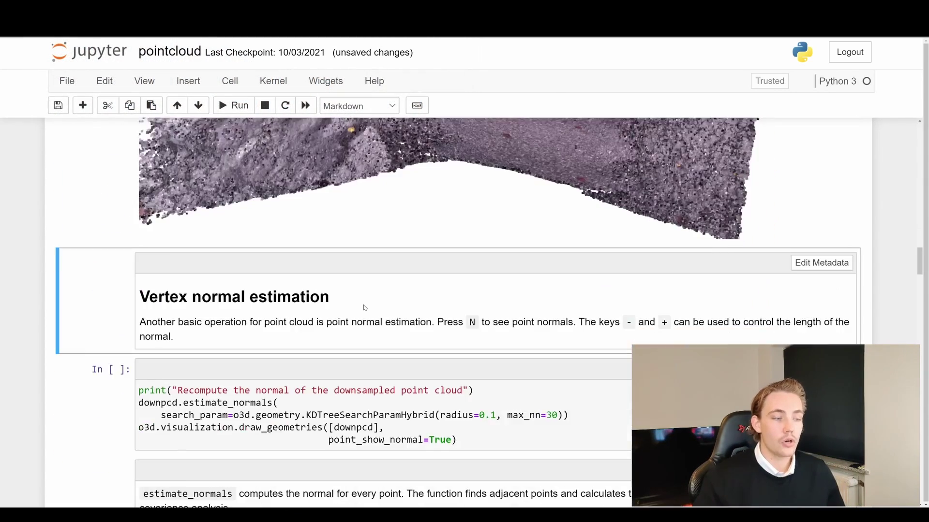
{"action": "scroll", "coordinate": [364, 307], "scroll_direction": "down", "scroll_amount": 3}
{"action": "left_click", "coordinate": [402, 273]}
{"action": "key", "text": "shift+Return"}
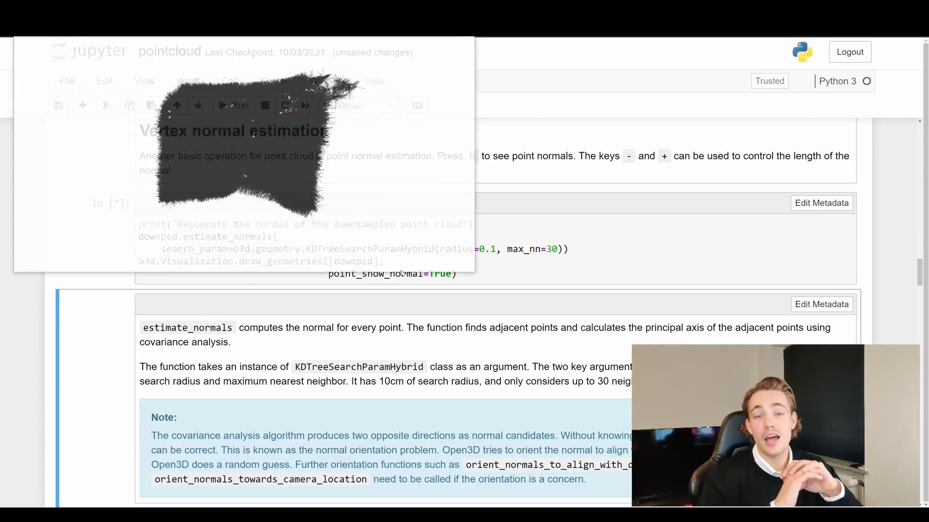
- Examine the estimated point normals from other angles, close the viewer and review the rendered image in the cell output
{"action": "left_click_drag", "start_coordinate": [353, 176], "coordinate": [274, 161]}
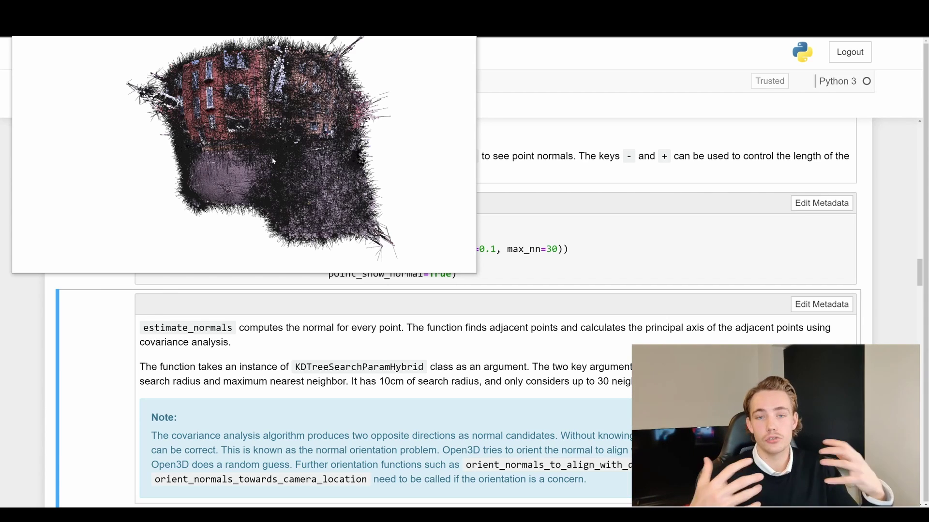
{"action": "mouse_move", "coordinate": [276, 155]}
{"action": "left_mouse_down"}
{"action": "mouse_move", "coordinate": [361, 153]}
{"action": "mouse_move", "coordinate": [308, 142]}
{"action": "mouse_move", "coordinate": [345, 140]}
{"action": "mouse_move", "coordinate": [280, 142]}
{"action": "mouse_move", "coordinate": [287, 148]}
{"action": "mouse_move", "coordinate": [267, 129]}
{"action": "mouse_move", "coordinate": [219, 121]}
{"action": "mouse_move", "coordinate": [336, 155]}
{"action": "mouse_move", "coordinate": [271, 140]}
{"action": "left_mouse_up"}
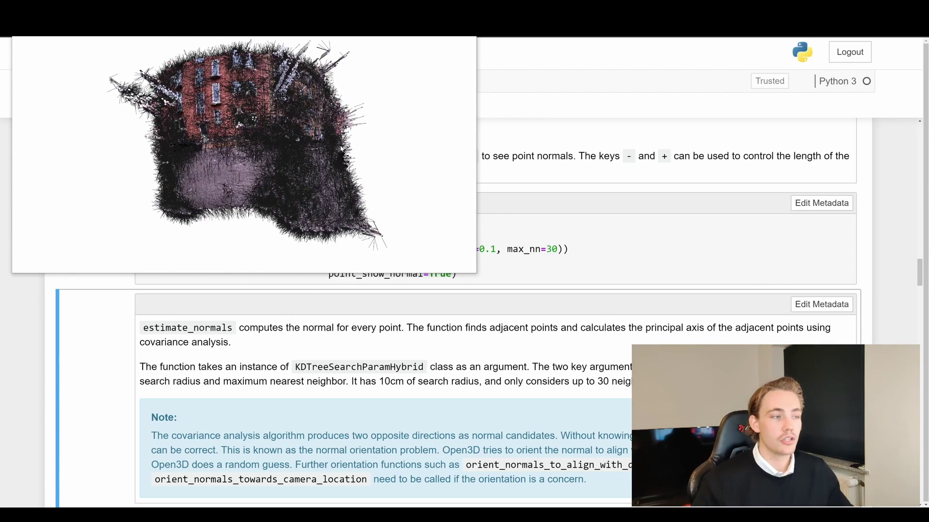
{"action": "key", "text": "q"}
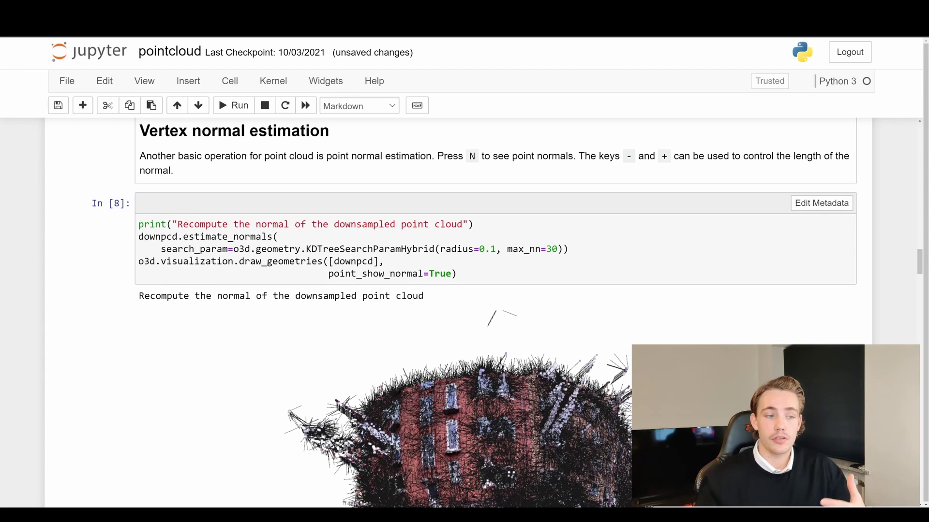
{"action": "scroll", "coordinate": [576, 325], "scroll_direction": "down", "scroll_amount": 3}
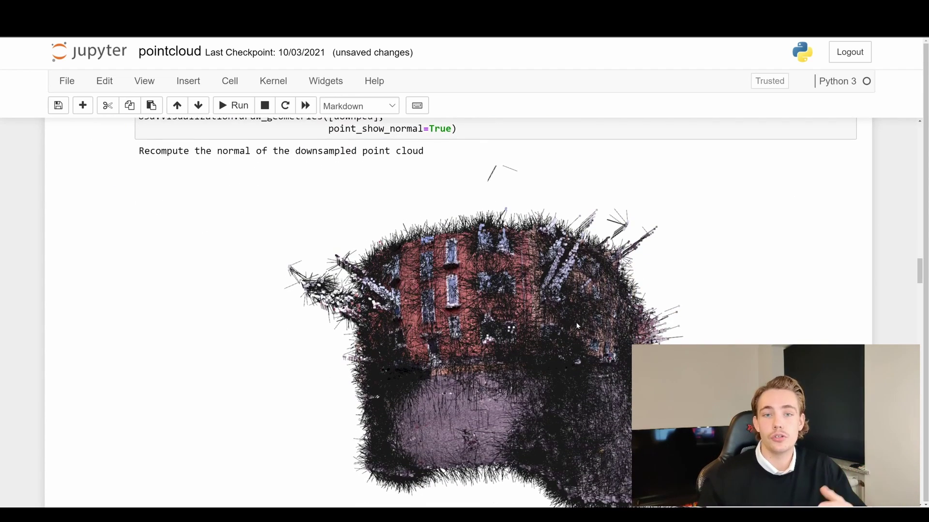